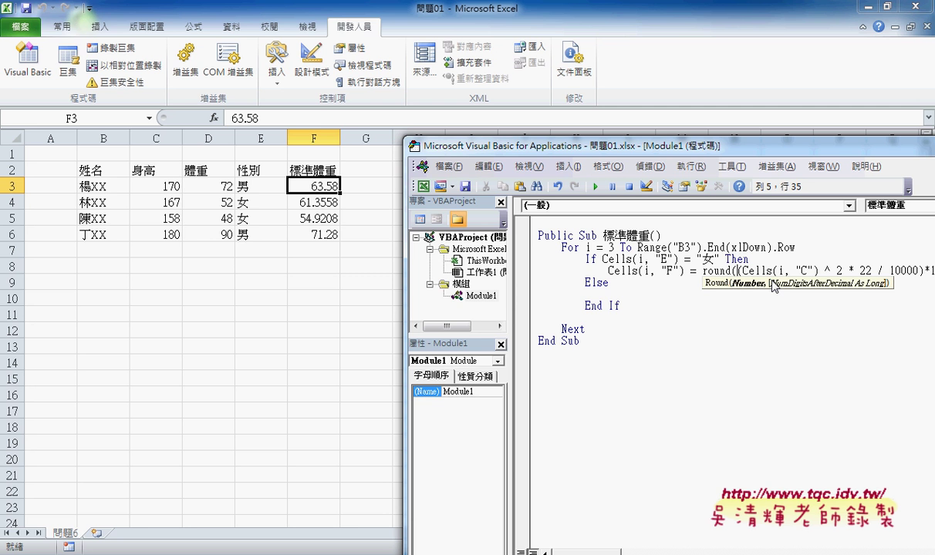
- Wrap the female-branch formula in VBA.Round(..., 1) so the ×1.05 weight rounds to one decimal
key(Left)
key(Left)
key(Left)
key(Left)
key(Left)
key(Left)
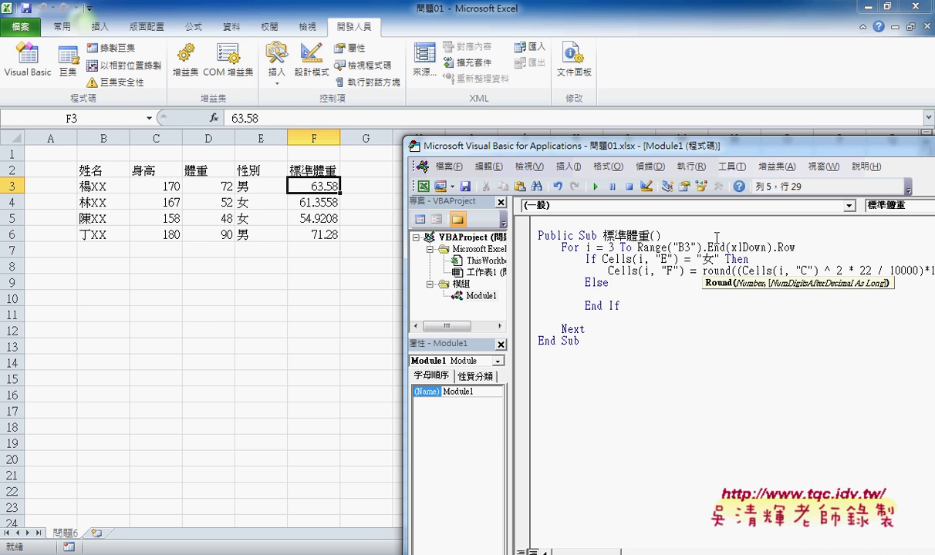
drag(671, 148, 526, 137)
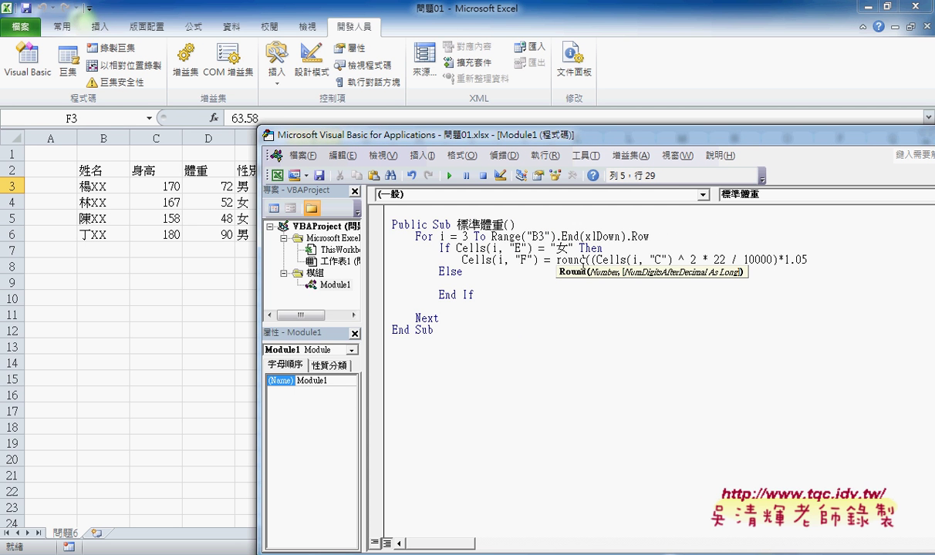
text(vb)
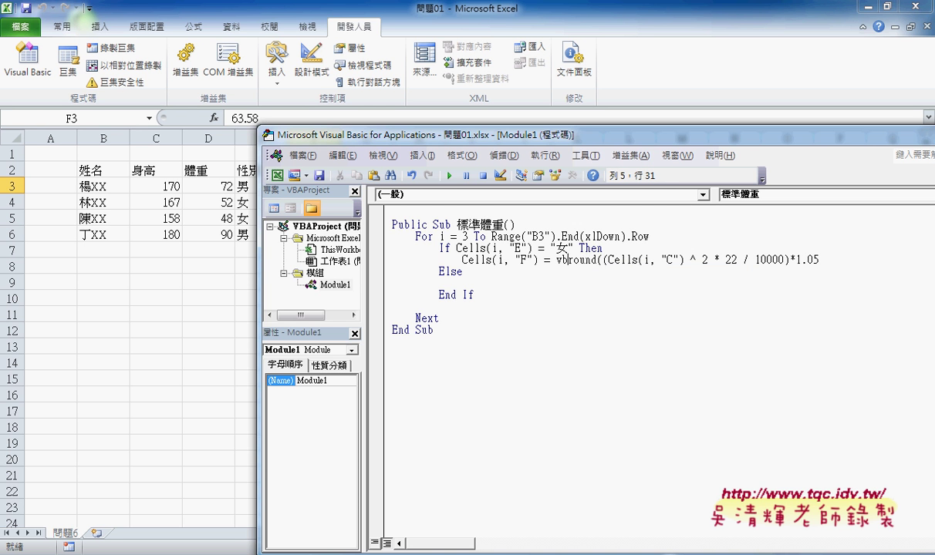
text(a.)
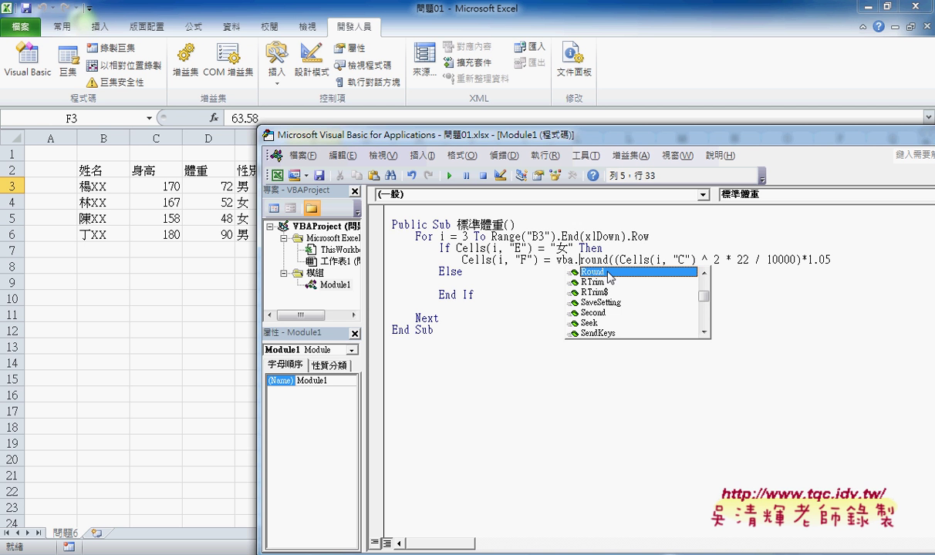
double_click(609, 273)
click(853, 259)
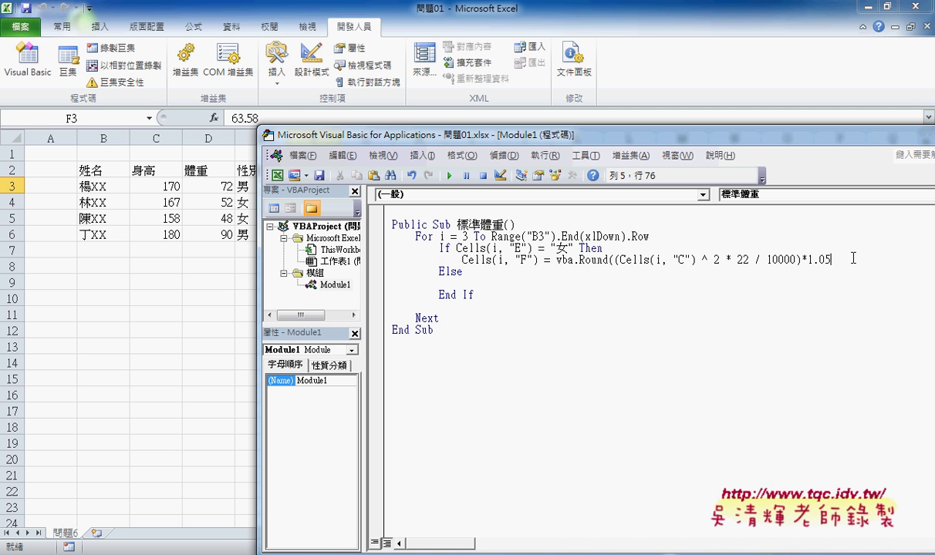
text(,1)
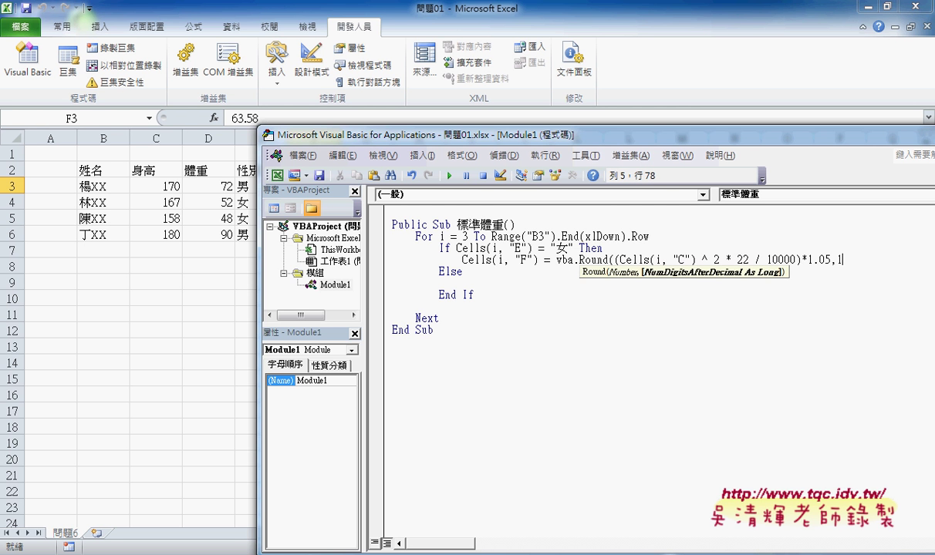
text())
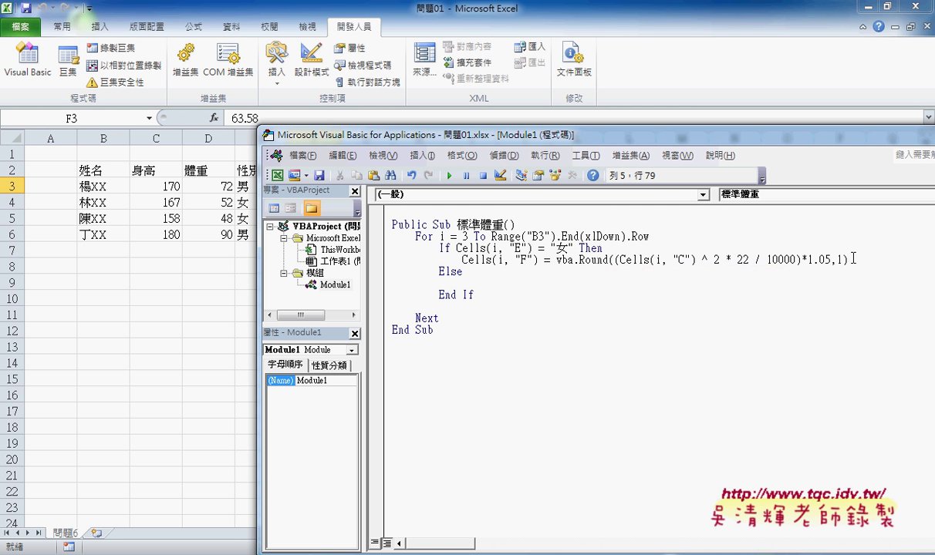
click(841, 324)
- Copy the rounded formula into the Else branch and change its factor from 1.05 to 1.1
click(488, 287)
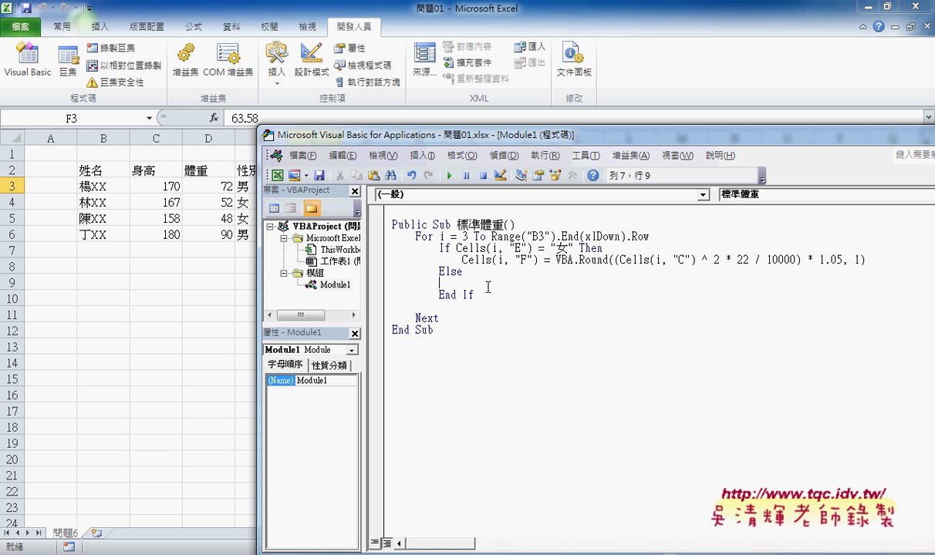
drag(439, 260, 886, 257)
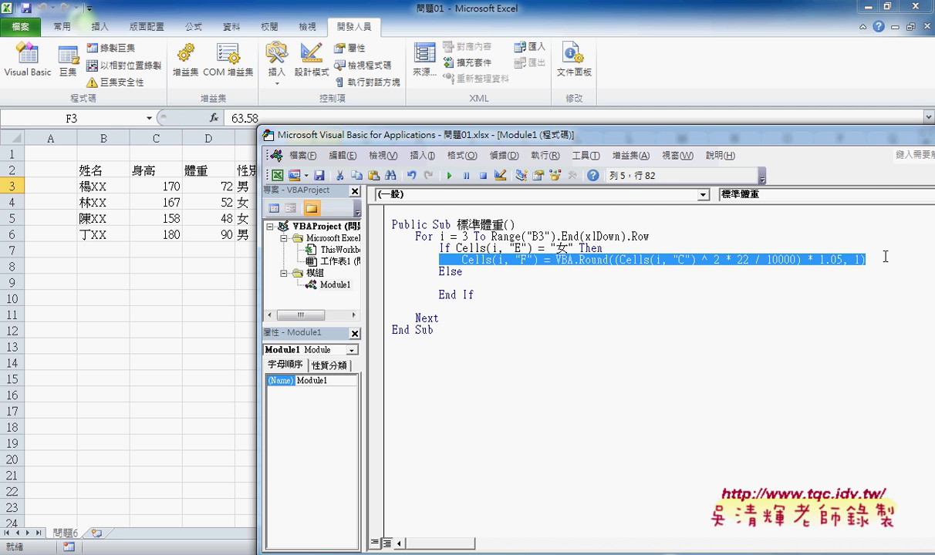
key(Down)
key(Down)
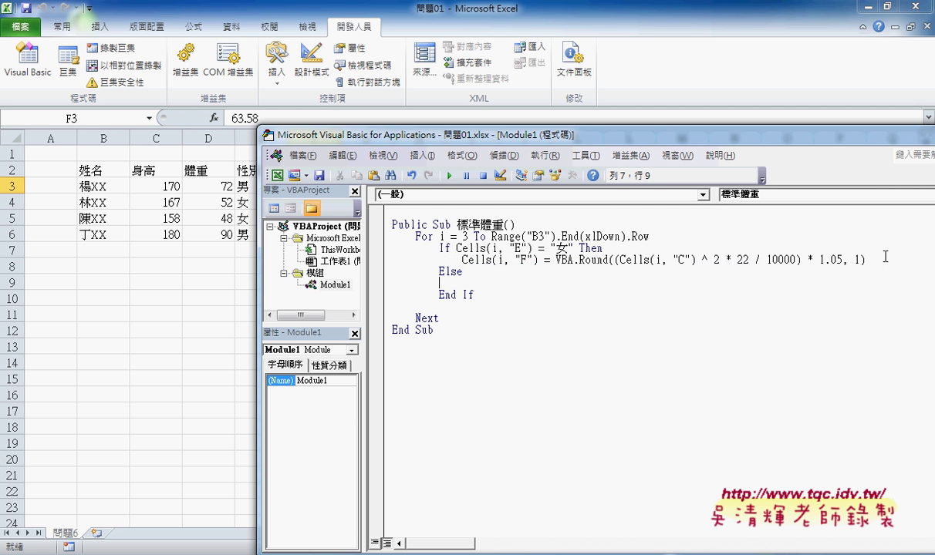
text(Cells(i, "F") = VBA.Round((Cells(i, "C") ^ 2 * 22 / 10000) * 1.05, 1))
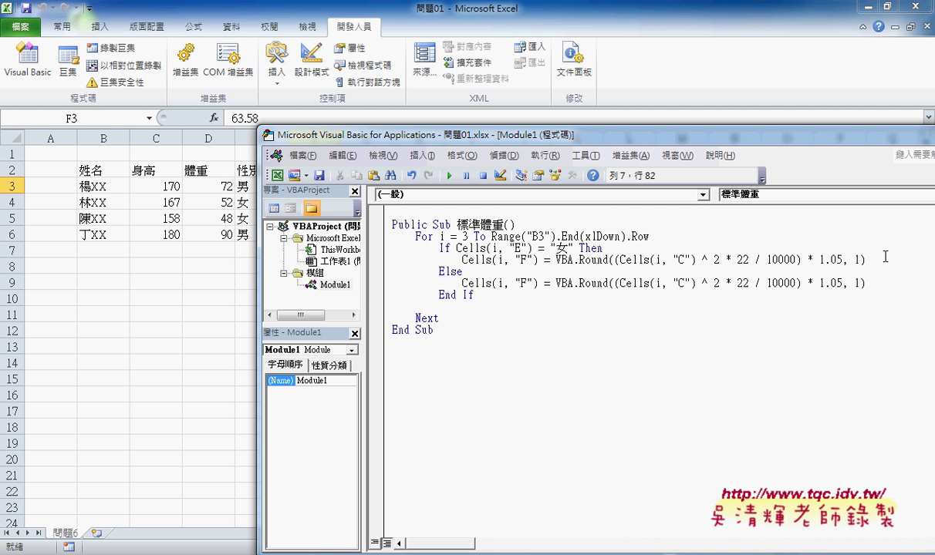
double_click(837, 283)
text(1)
- Run the standard-weight macro so F3:F6 show 69.9, 64.4, 57.7 and 78.4
drag(622, 136, 750, 96)
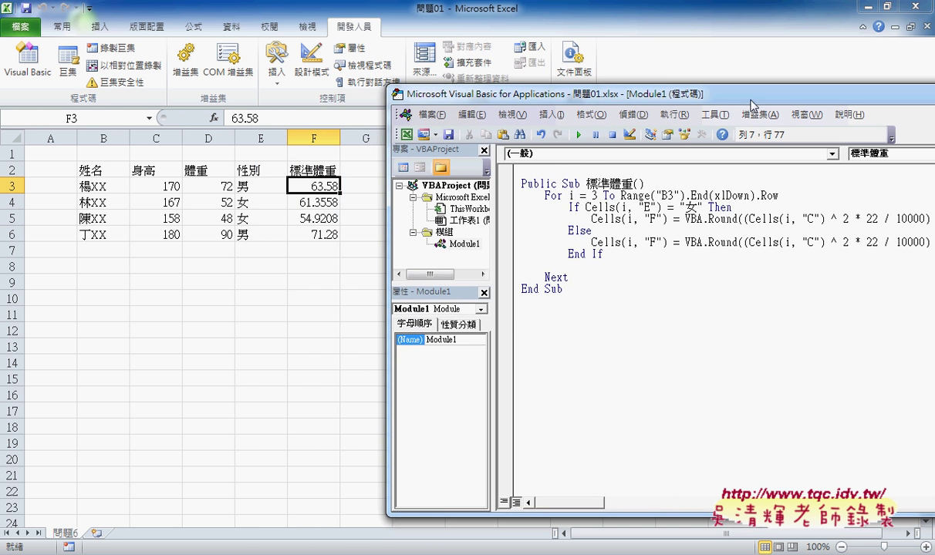
click(657, 230)
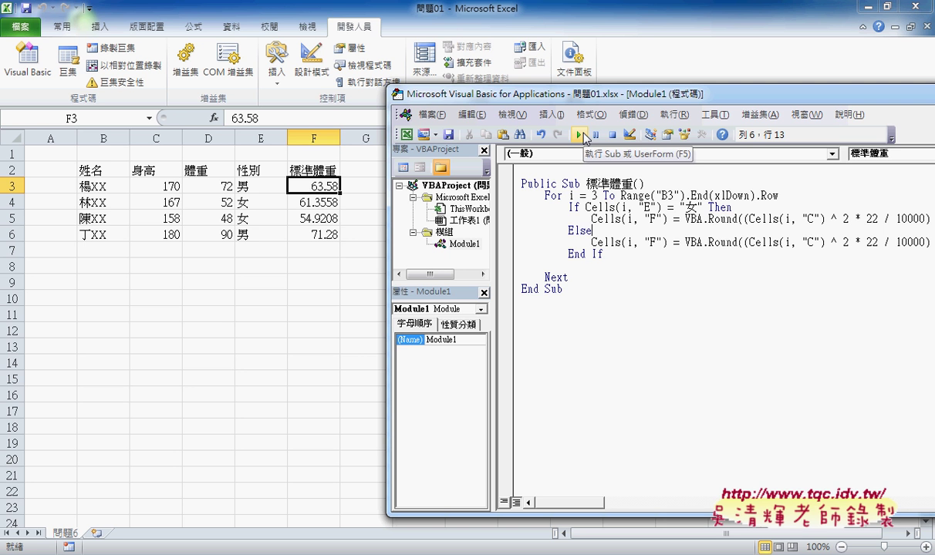
click(581, 135)
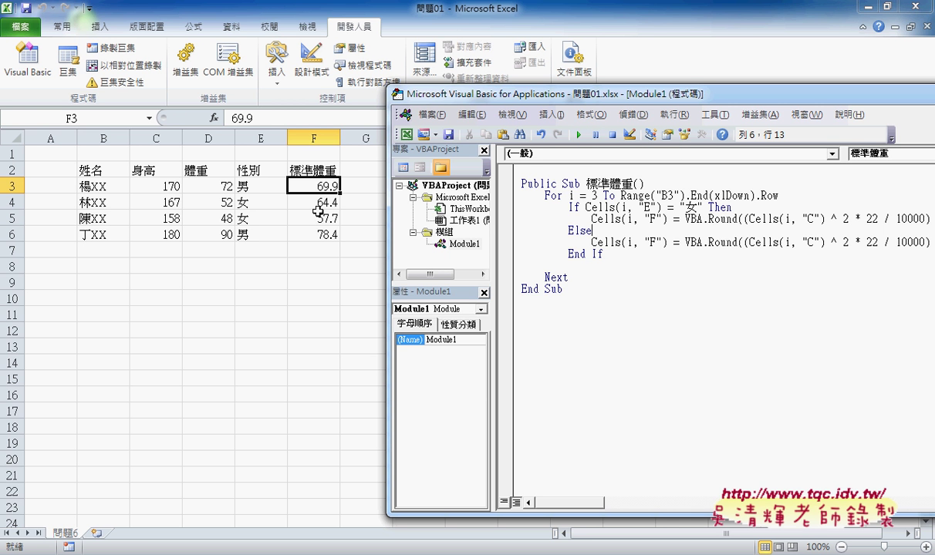
- Duplicate the standard-weight macro below itself and rename the copy 清除
drag(591, 291, 515, 189)
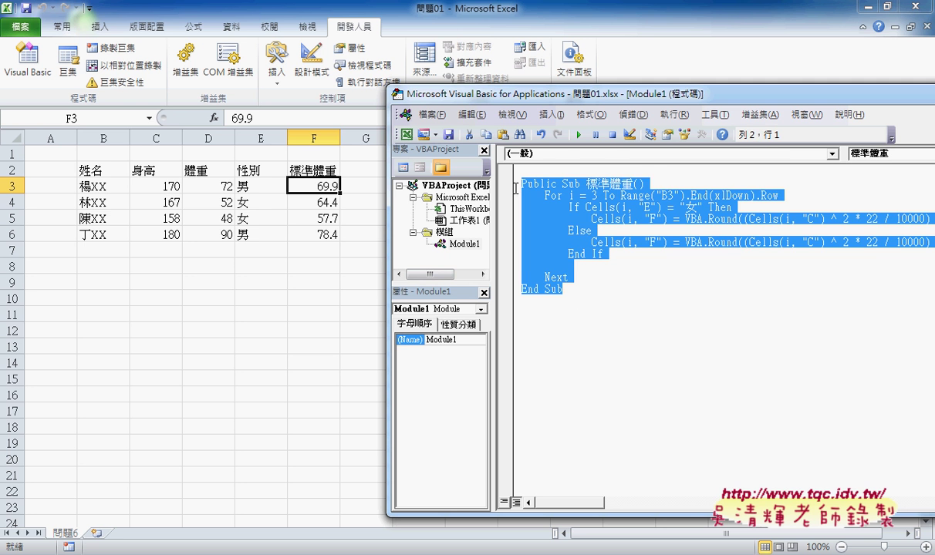
key(ctrl+c)
click(529, 314)
key(ctrl+v)
drag(587, 301, 633, 301)
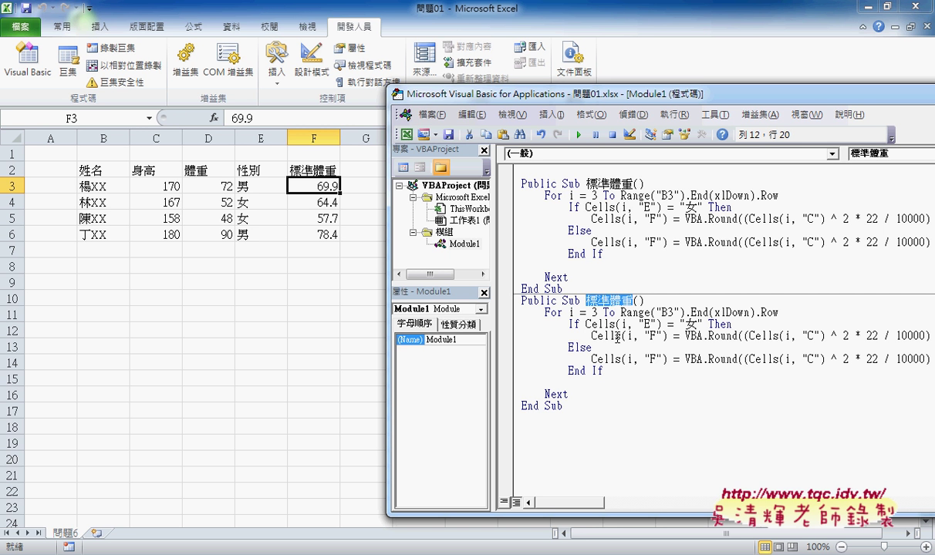
key(BackSpace)
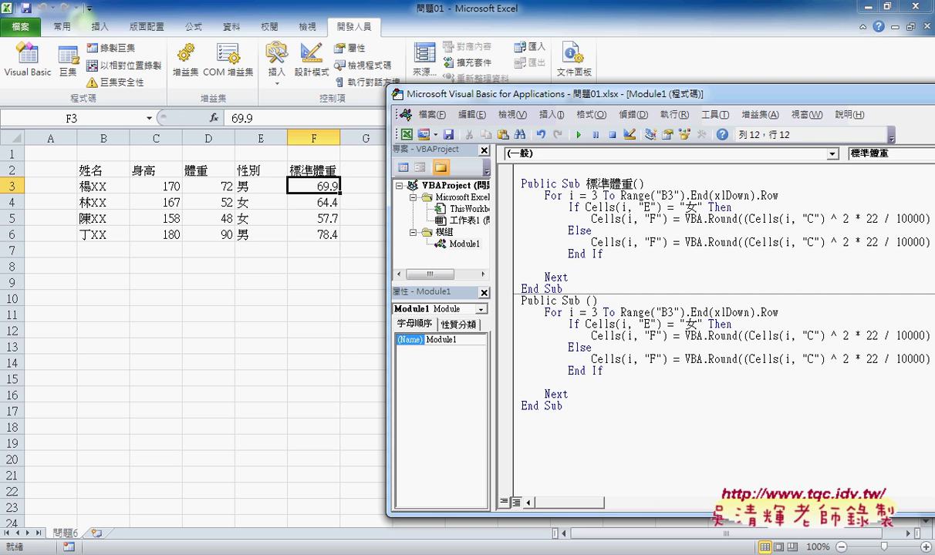
text(清除)
click(629, 375)
- Strip the If/Else lines from 清除, leaving one Cells(i, "F") line, and select its VBA.Round expression
drag(630, 374, 516, 323)
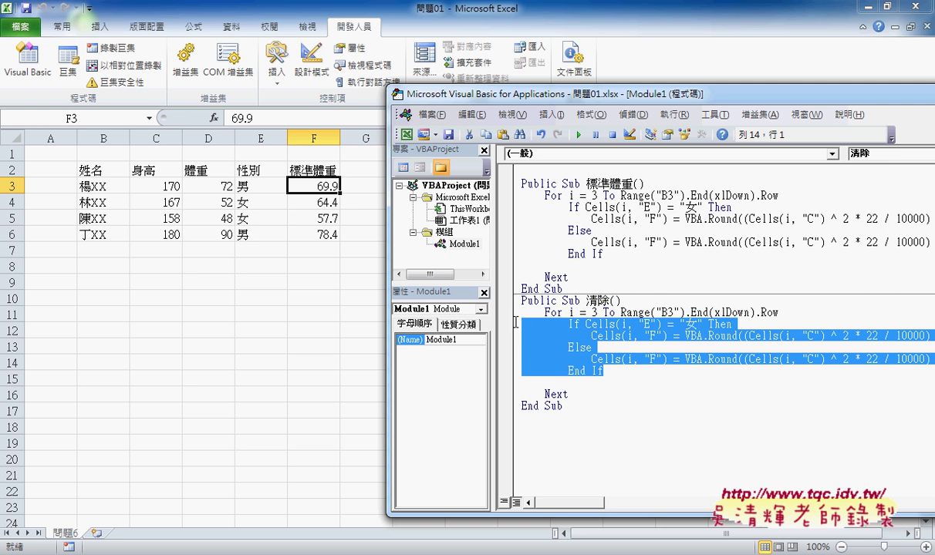
click(575, 353)
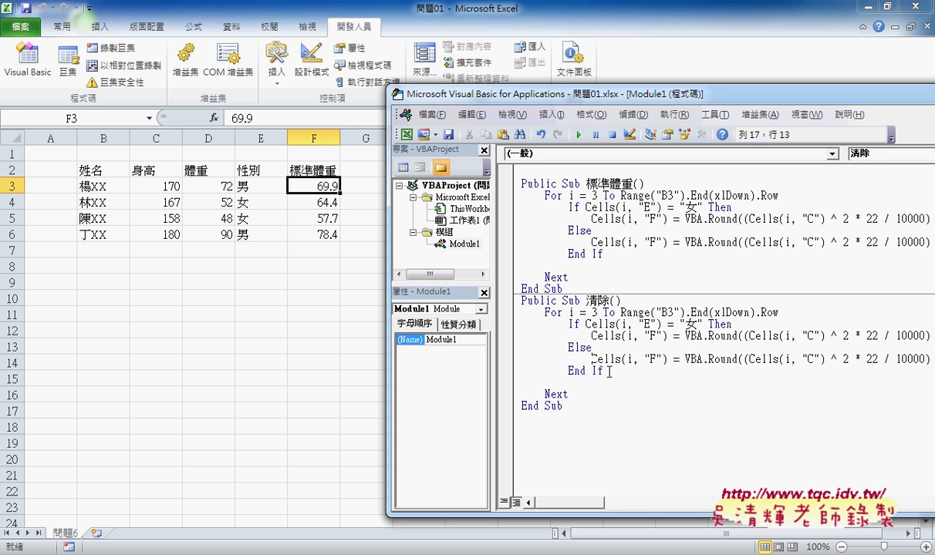
mouse_move(610, 371)
mouse_down()
mouse_move(557, 381)
mouse_move(522, 372)
mouse_up()
key(Delete)
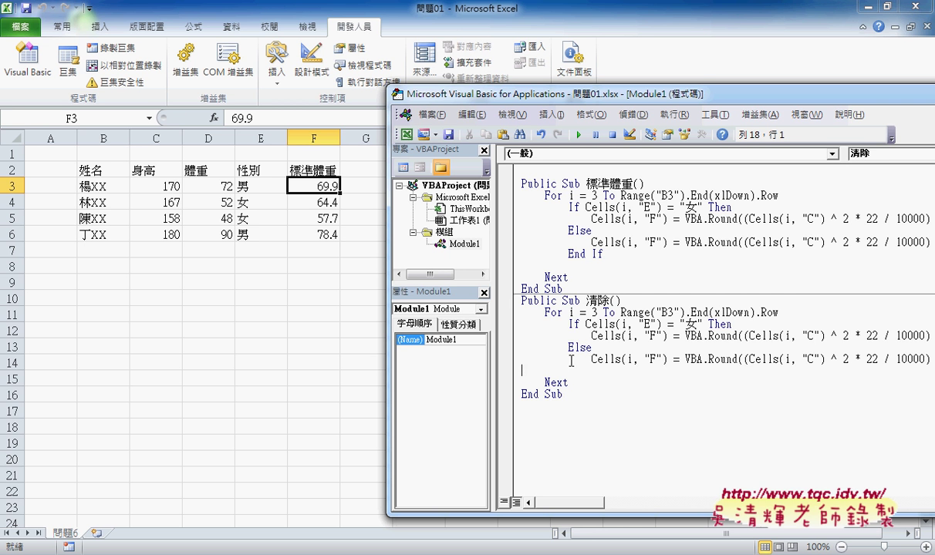
drag(592, 348, 511, 329)
key(Delete)
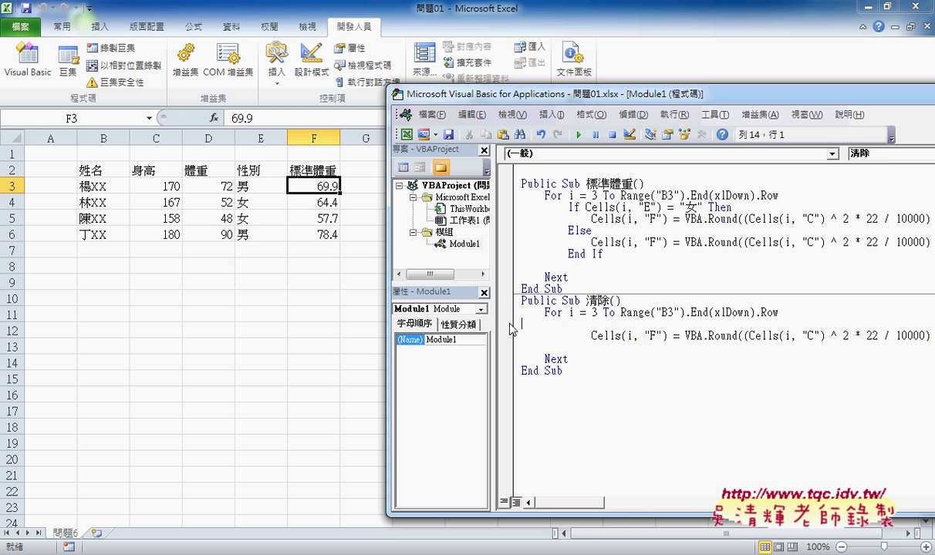
key(Delete)
key(Delete)
key(Delete)
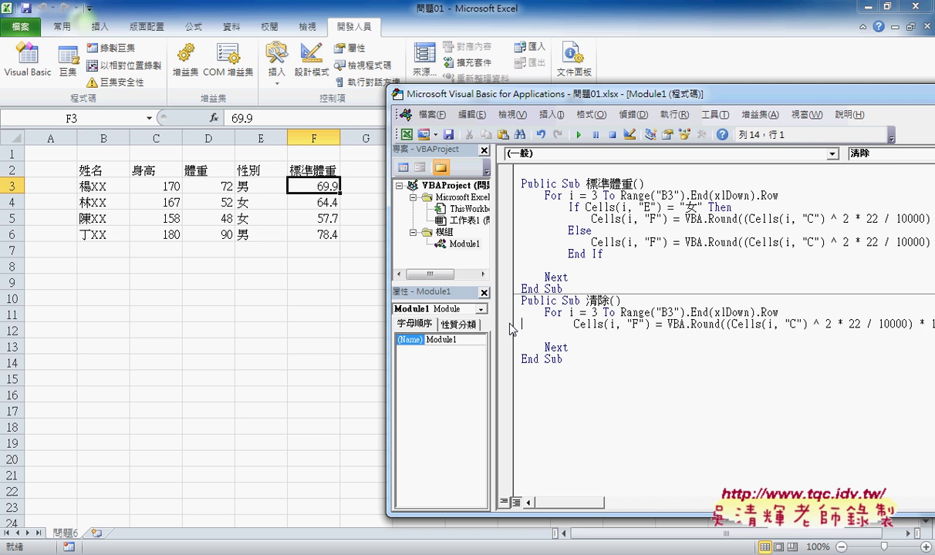
key(Delete)
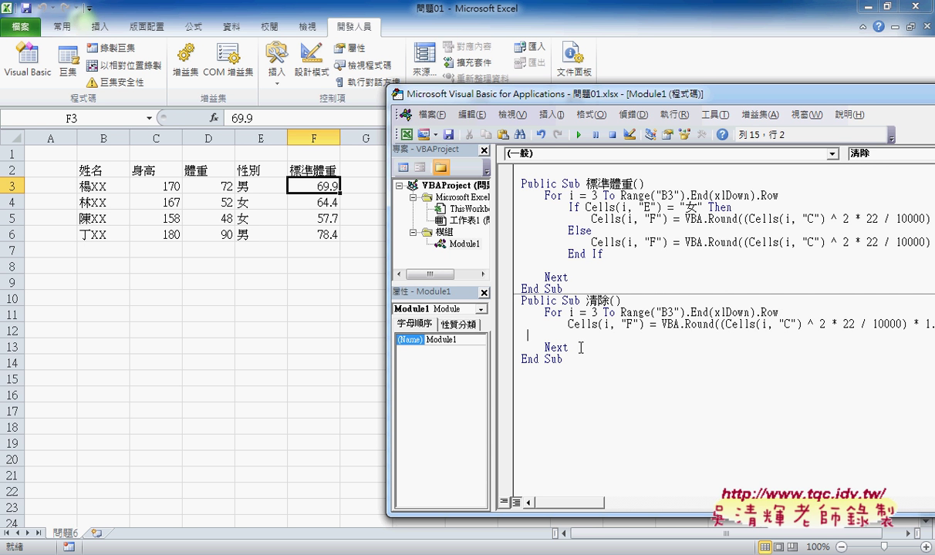
drag(540, 336, 484, 340)
key(Delete)
key(Delete)
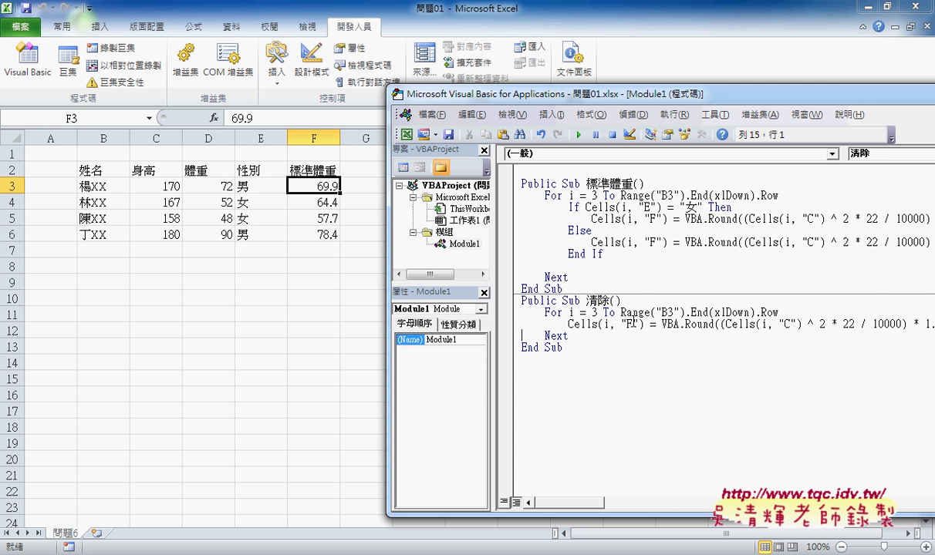
click(661, 324)
key(shift+End)
- Replace the expression with "" and run 清除 to empty F3:F6
text(")
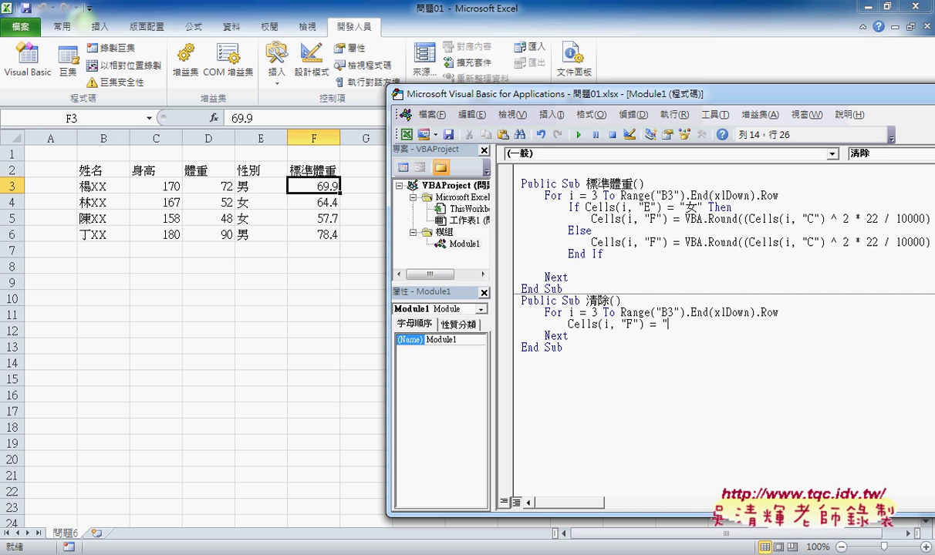
text(")
click(622, 324)
click(577, 135)
- Rerun the standard-weight macro, clear column F again with 清除, and move the editor aside
click(591, 230)
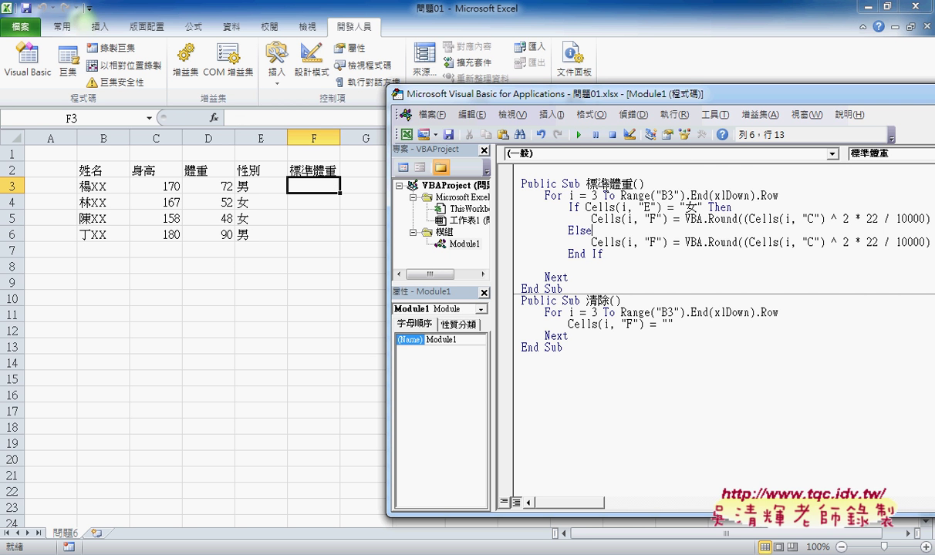
click(577, 134)
click(592, 313)
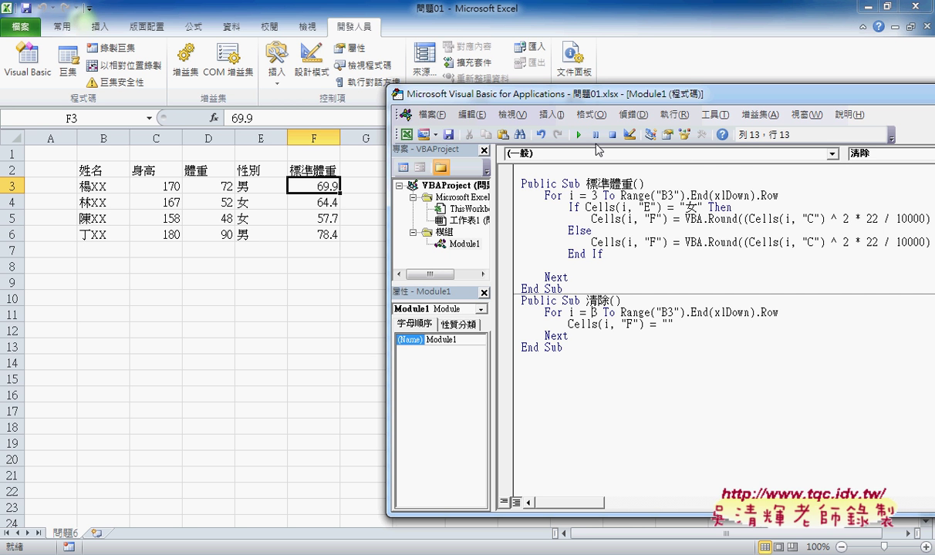
click(578, 134)
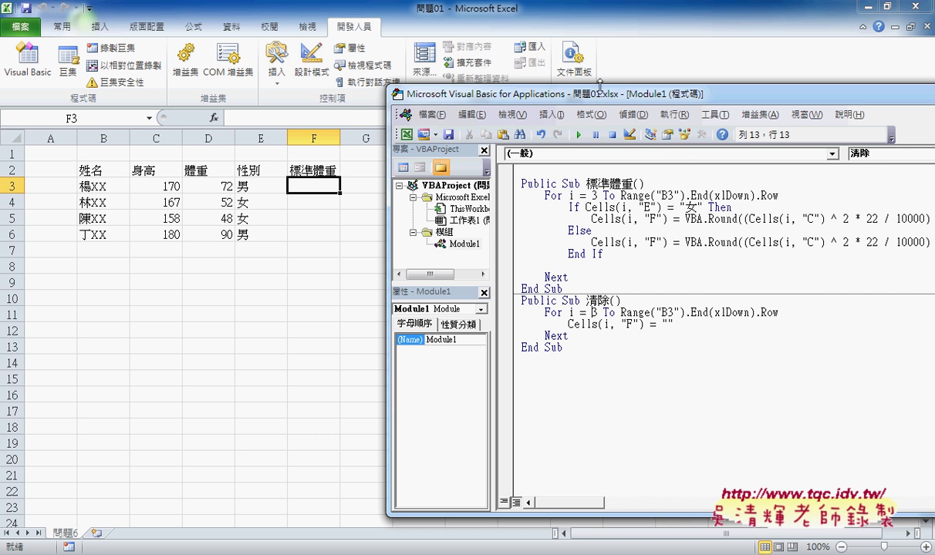
drag(571, 93, 713, 114)
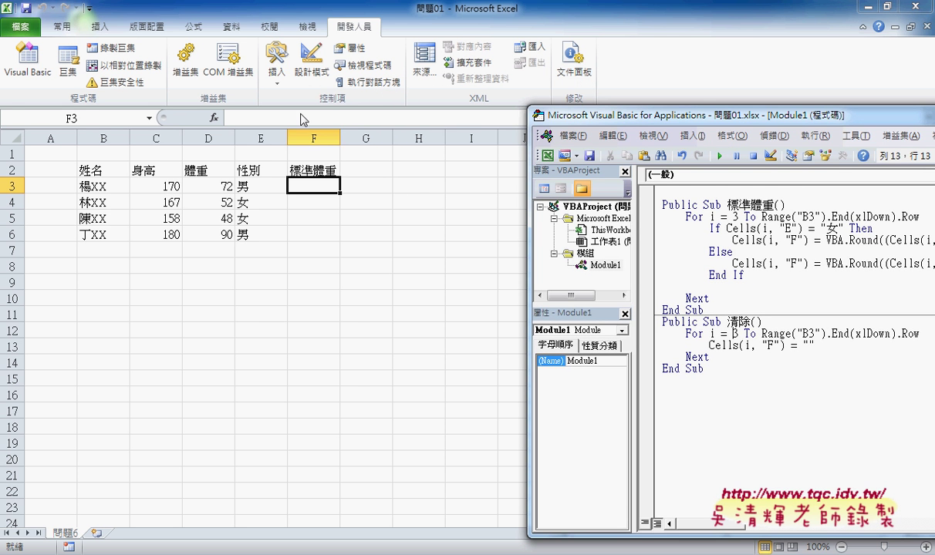
- Draw a form button over G3:H4 assigned to the 標準體重 macro and caption it 標準體重
click(274, 76)
click(271, 120)
drag(375, 176, 463, 202)
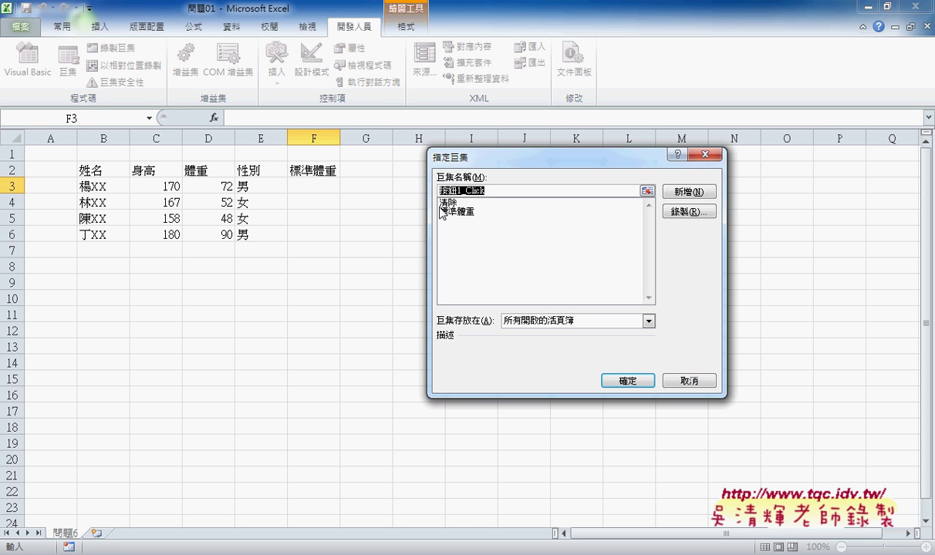
click(497, 210)
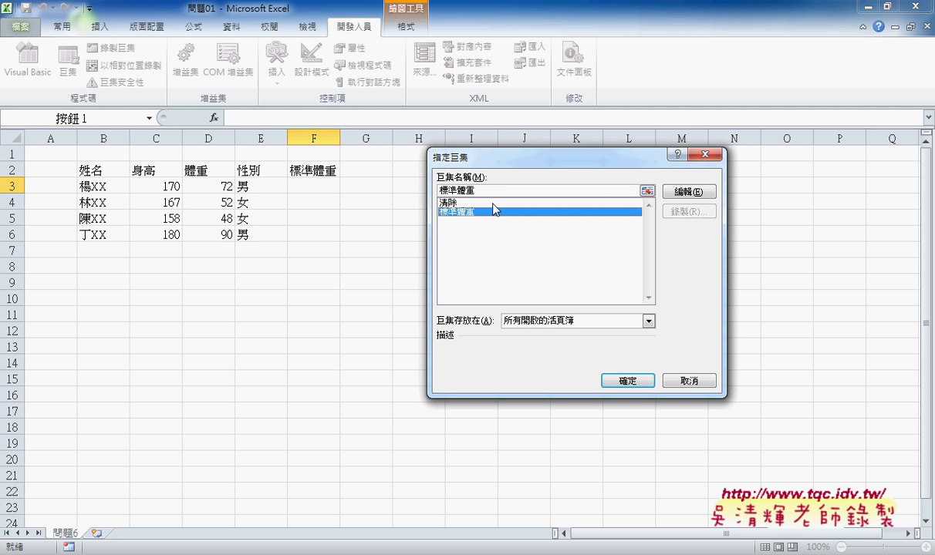
drag(462, 189, 412, 189)
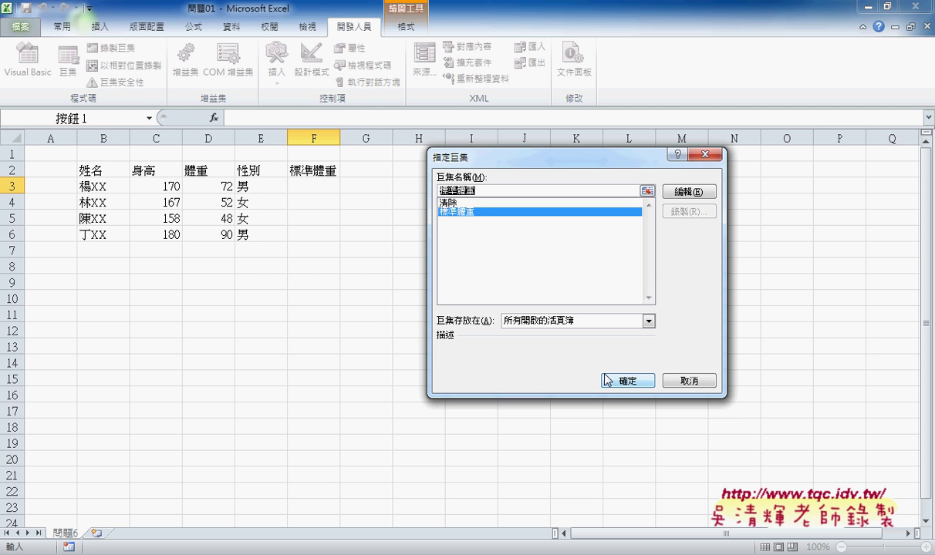
click(628, 385)
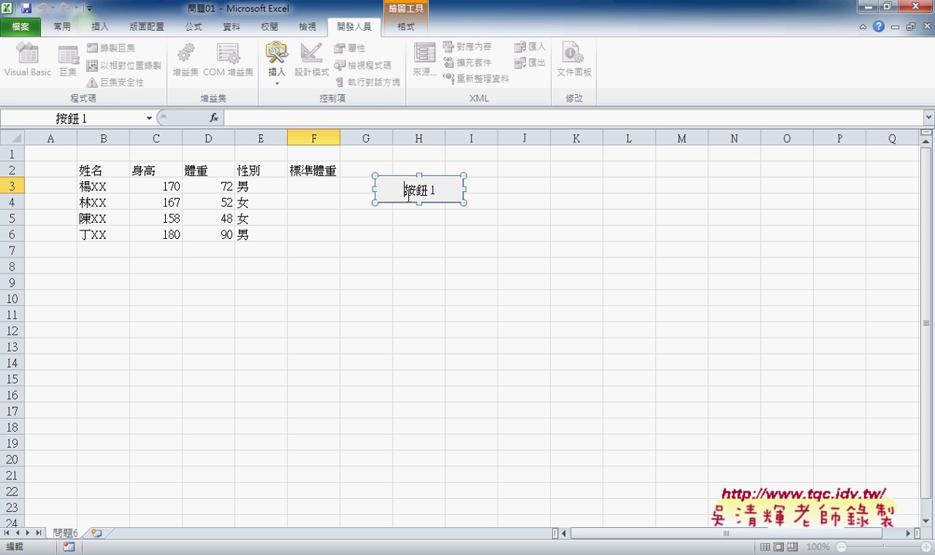
key(Delete)
key(Delete)
key(Delete)
key(Delete)
key(ctrl+v)
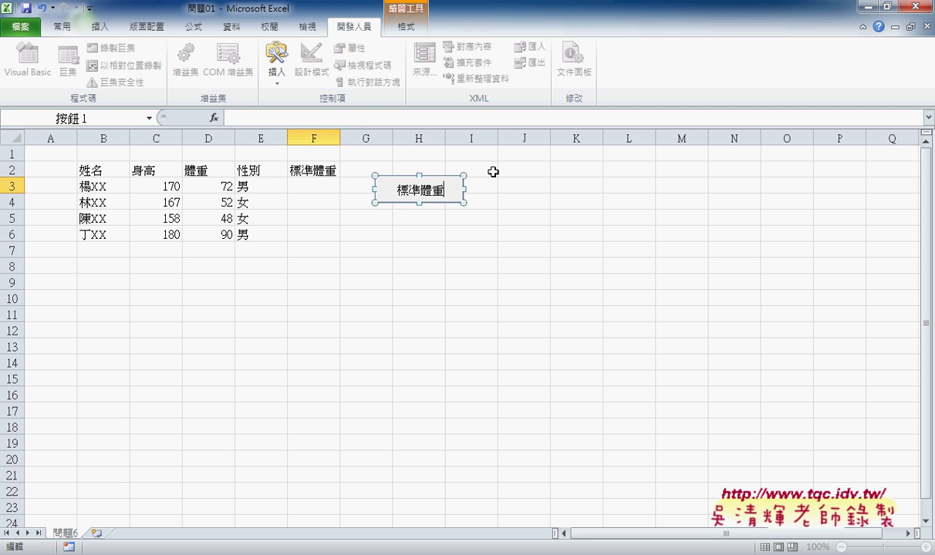
- Draw a second button below it, assign the 清除 macro, and caption it 清除
click(292, 80)
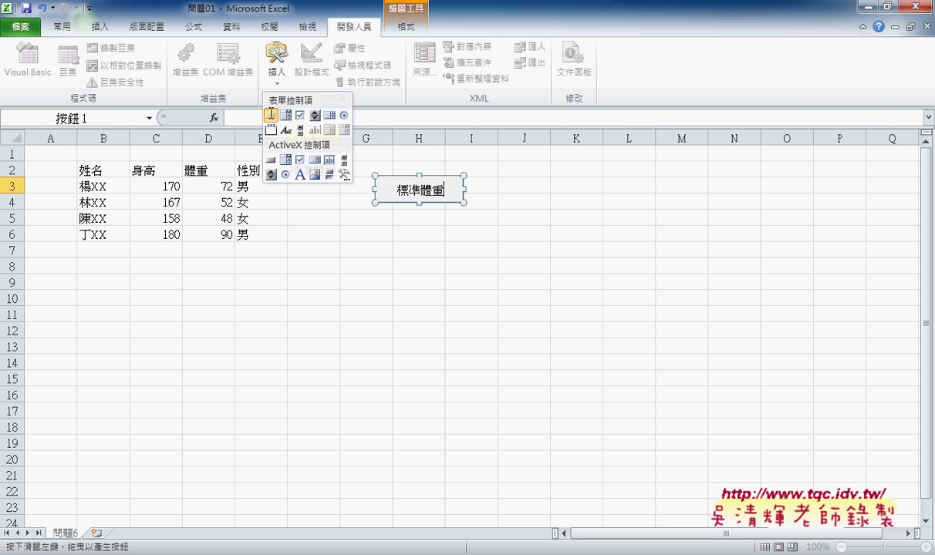
click(271, 116)
drag(377, 212, 464, 239)
click(455, 204)
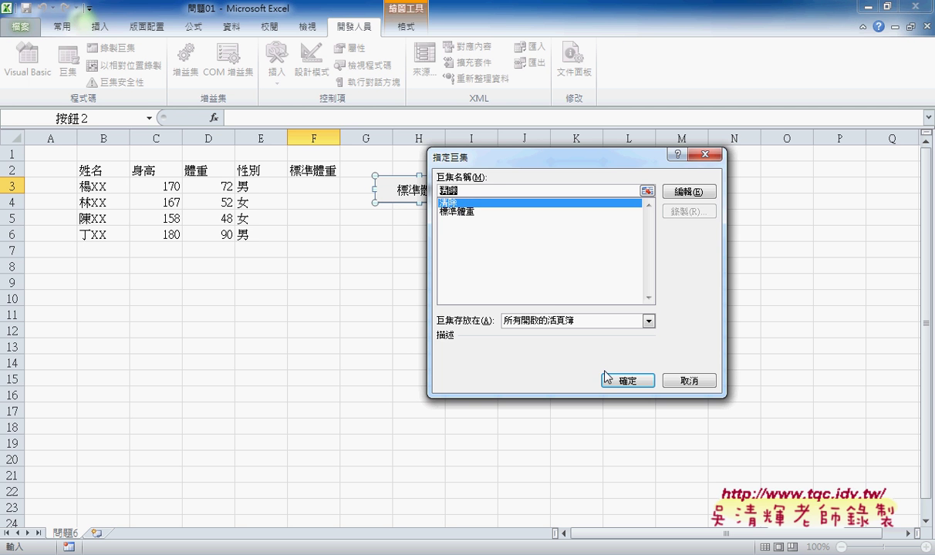
click(627, 381)
key(Delete)
key(Delete)
key(Delete)
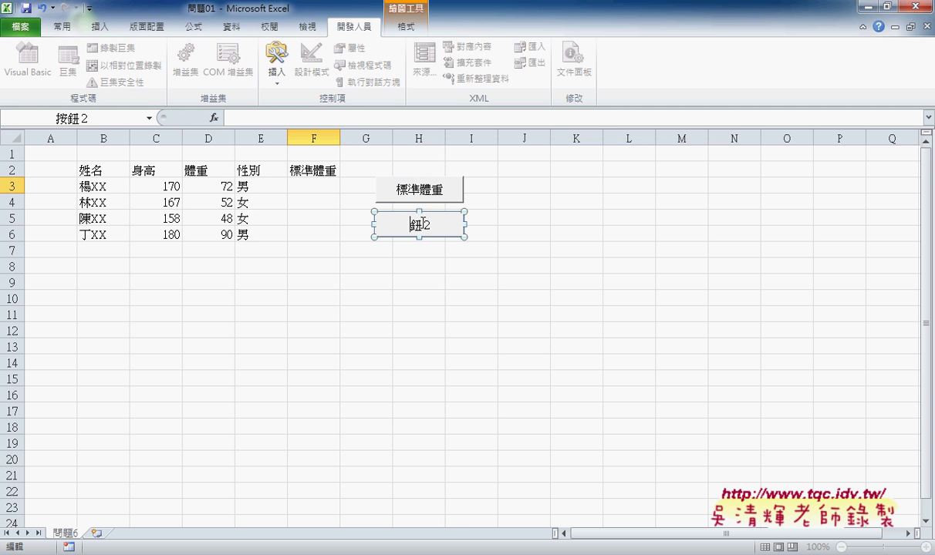
text(清除)
click(586, 267)
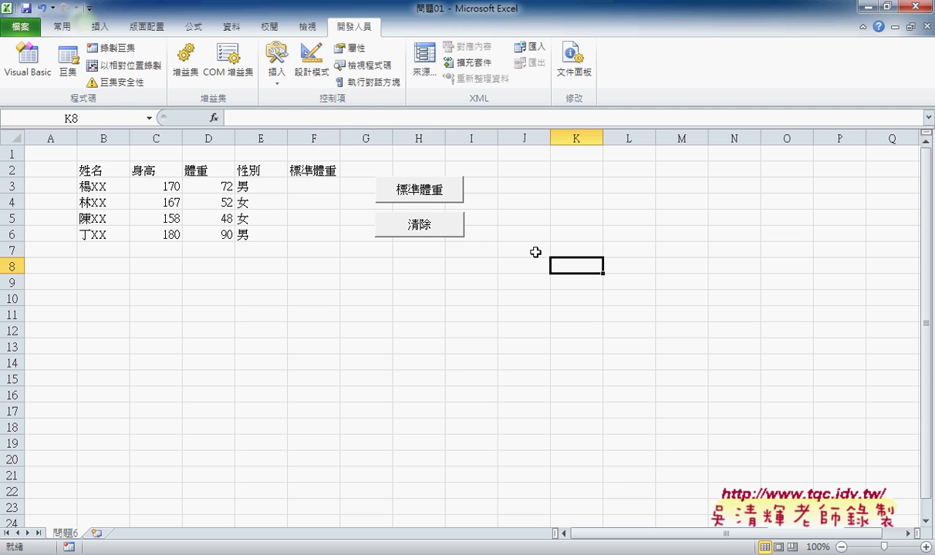
click(435, 195)
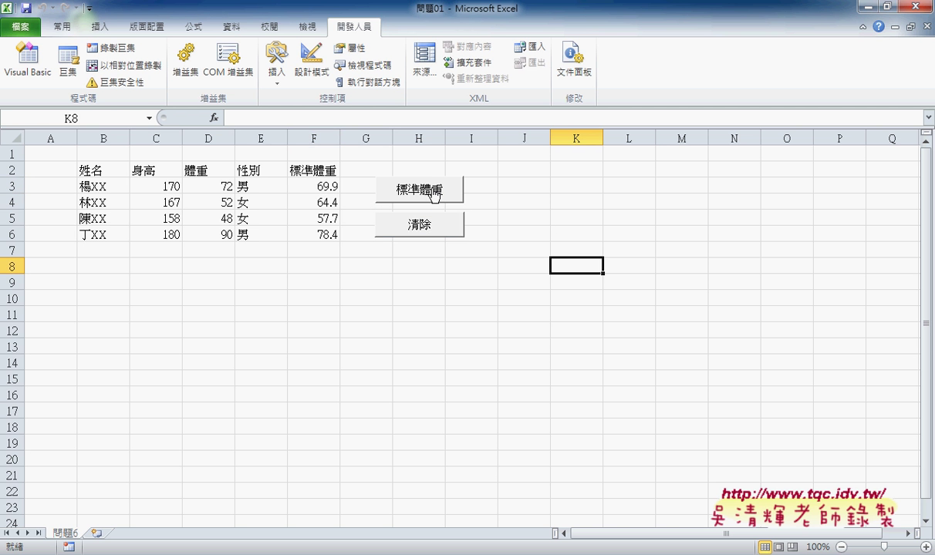
click(429, 230)
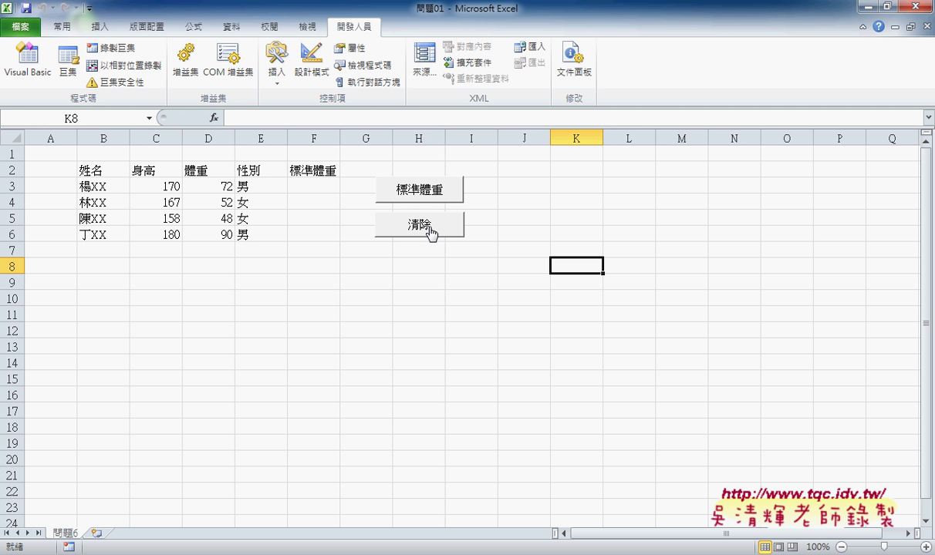
click(309, 186)
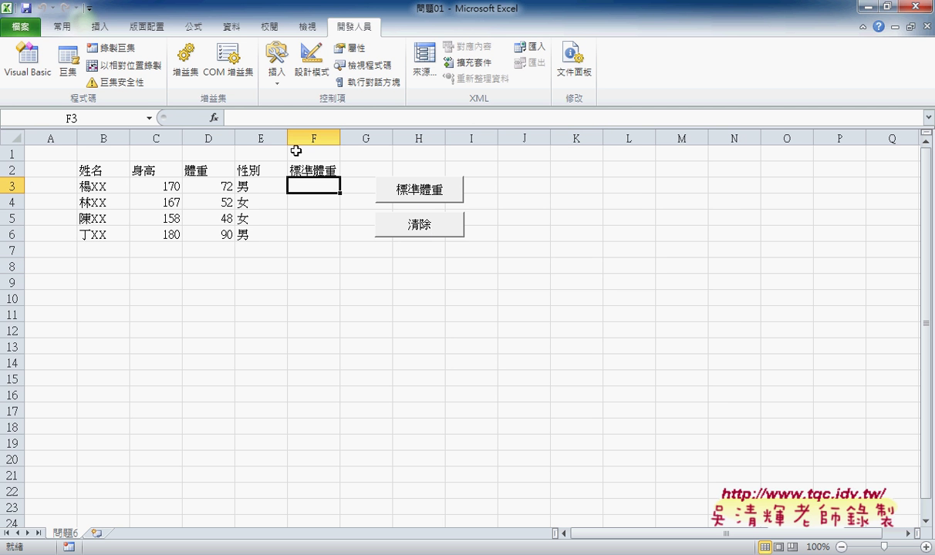
click(214, 119)
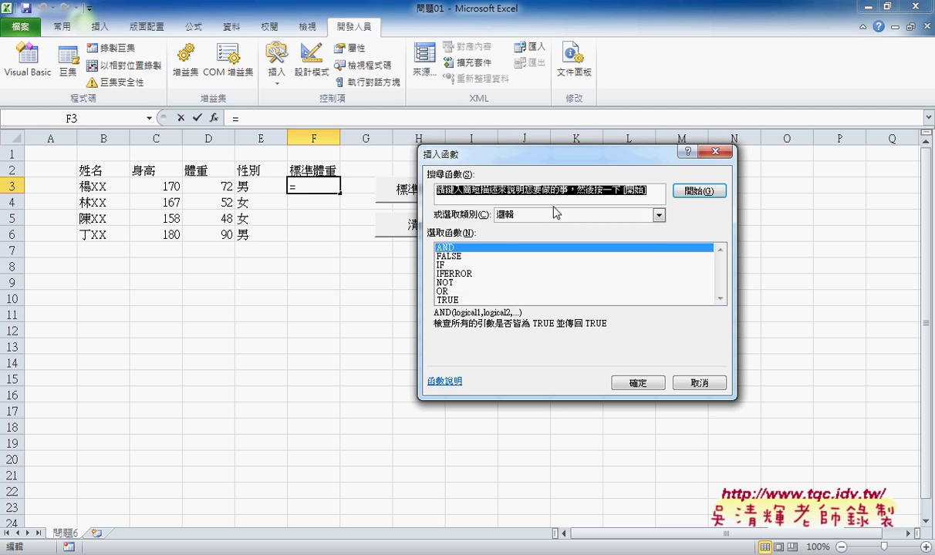
click(574, 216)
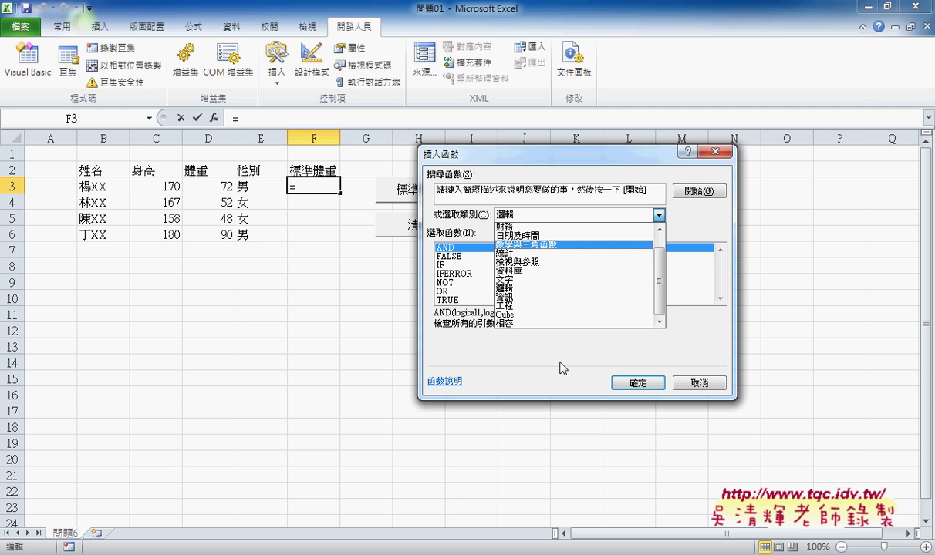
click(699, 383)
- Cancel the function browser, restore the VBA editor, and open then cancel the Add Procedure dialog
click(699, 383)
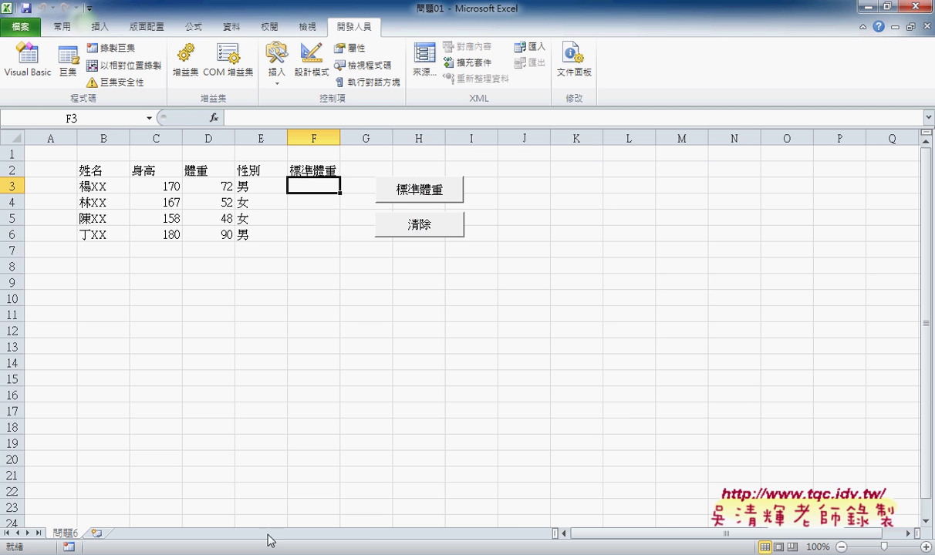
click(192, 463)
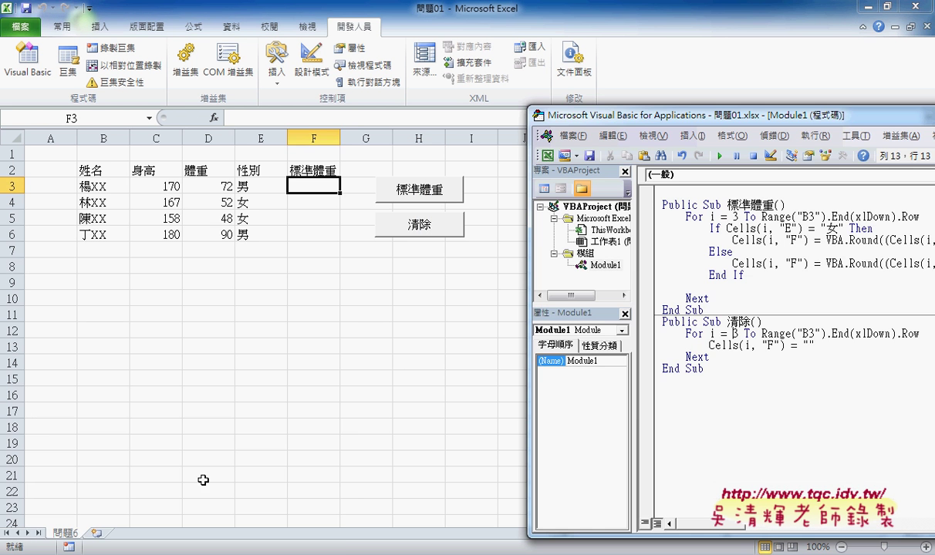
click(676, 386)
click(691, 136)
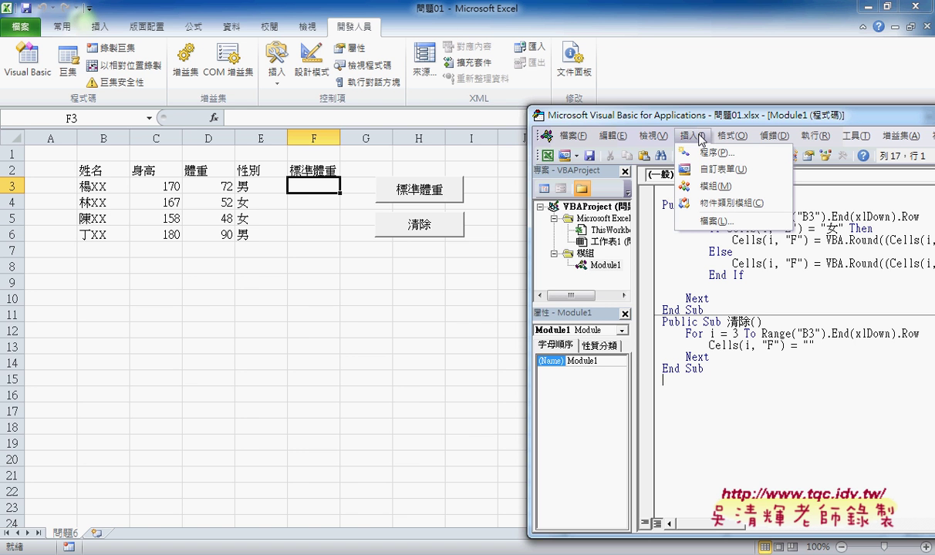
click(701, 153)
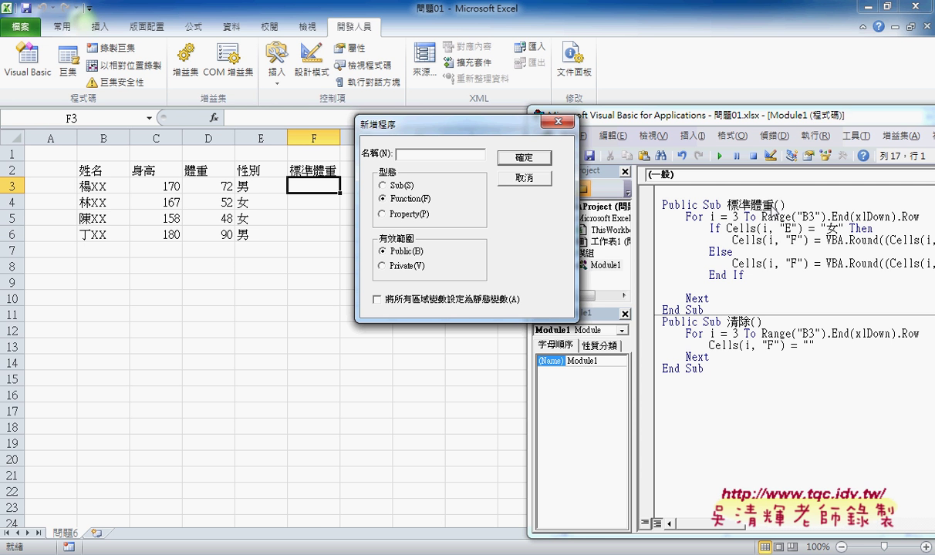
click(524, 177)
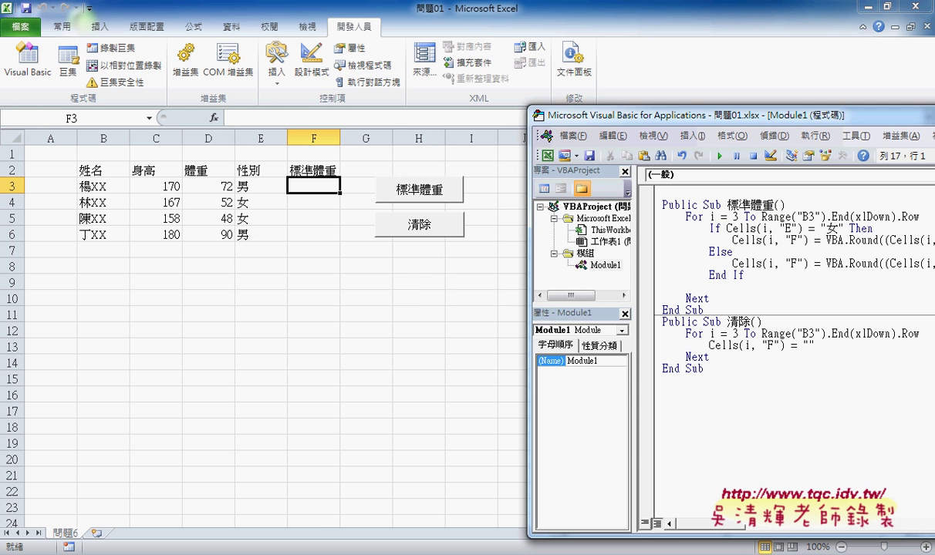
- Select the code from Public Function 標準體重函數(身高) through the End Function of 標準體重函數2
mouse_move(200, 554)
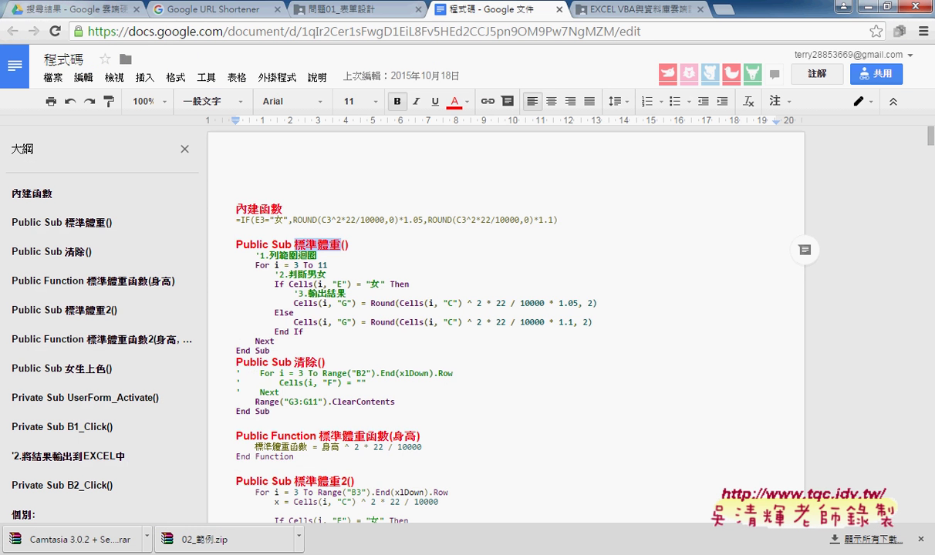
scroll(332, 346, down, 3)
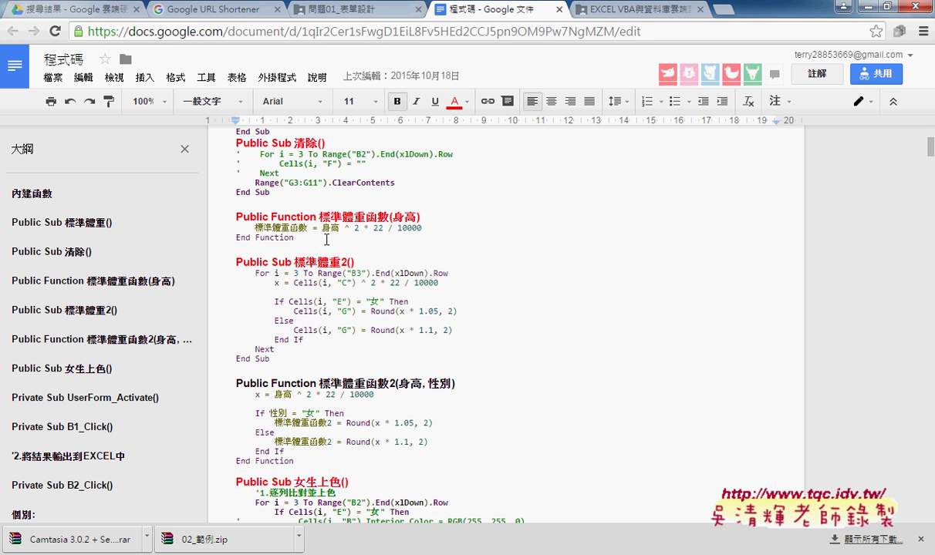
mouse_move(237, 218)
mouse_down()
mouse_move(378, 224)
mouse_move(432, 239)
mouse_up()
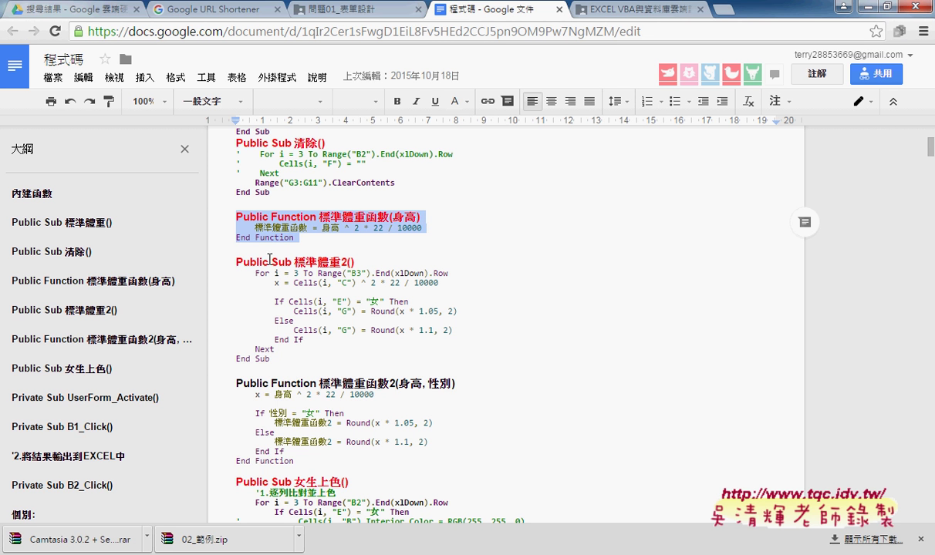
mouse_move(228, 216)
mouse_down()
mouse_move(295, 371)
mouse_move(449, 424)
mouse_up()
key(ctrl+c)
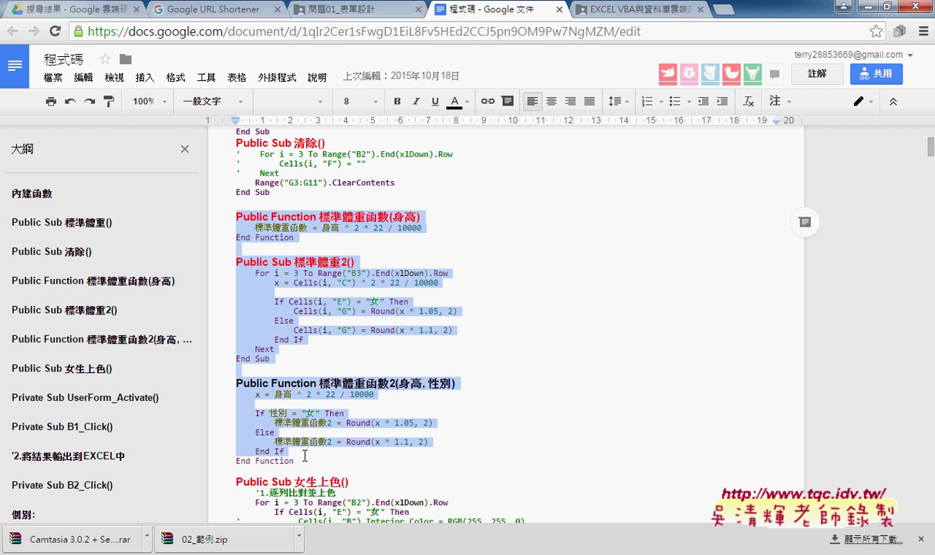
- Paste the copied code into Module1 and delete the Public Sub 標準體重2 block
click(867, 8)
key(ctrl+v)
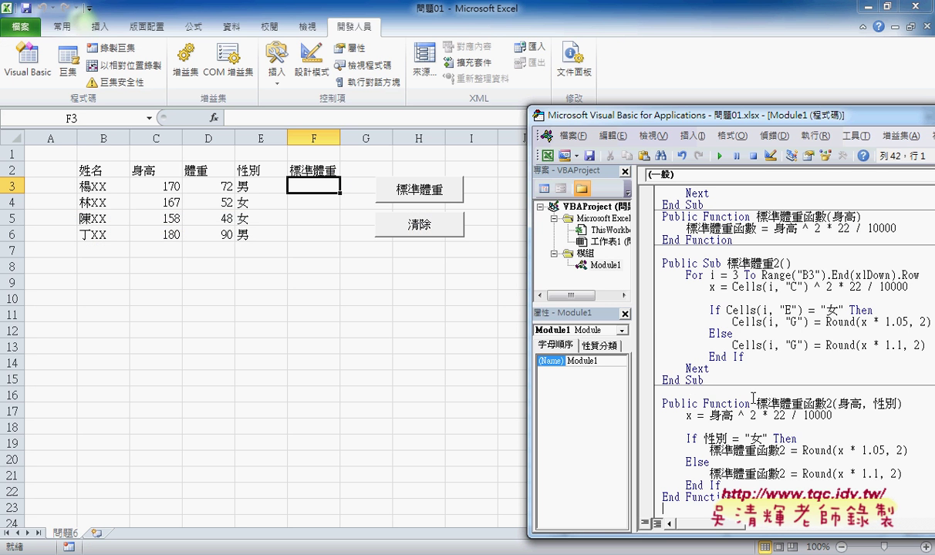
scroll(753, 416, down, 1)
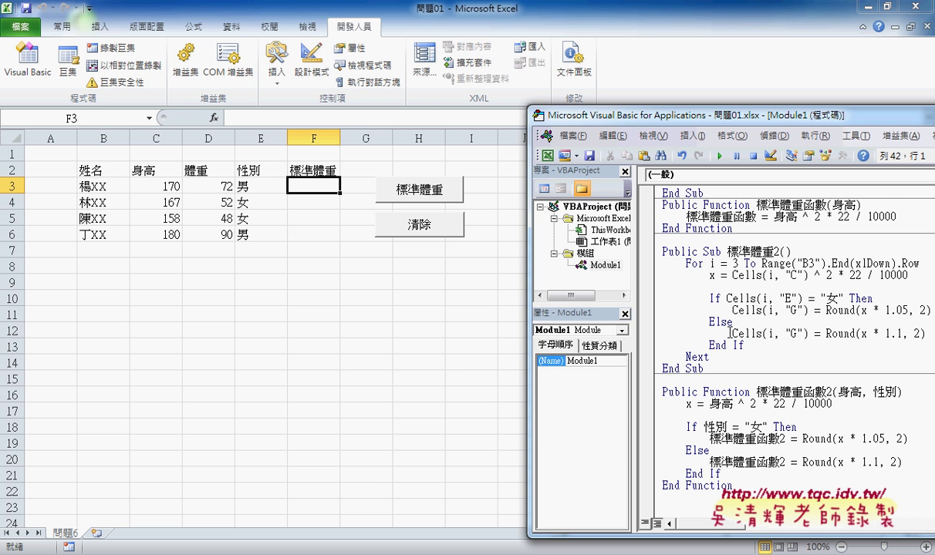
drag(705, 369, 656, 252)
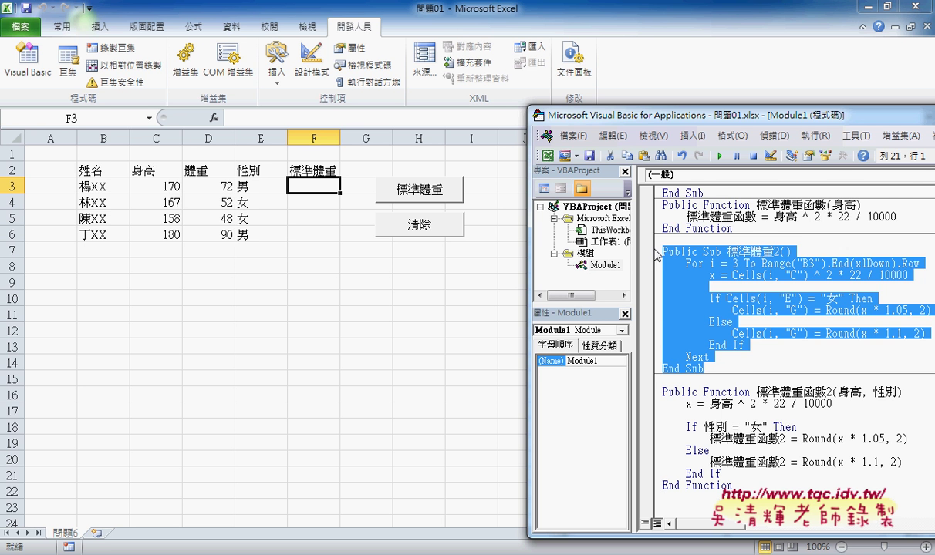
key(Delete)
scroll(655, 252, up, 10)
scroll(657, 256, up, 1)
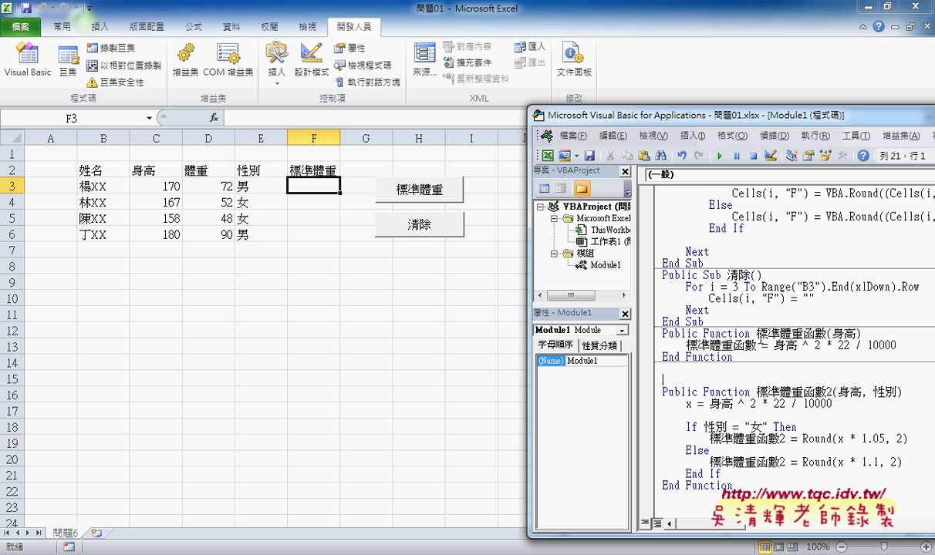
- Select the 身高 parameter in the 標準體重函數 declaration
click(732, 357)
click(787, 334)
drag(756, 334, 856, 334)
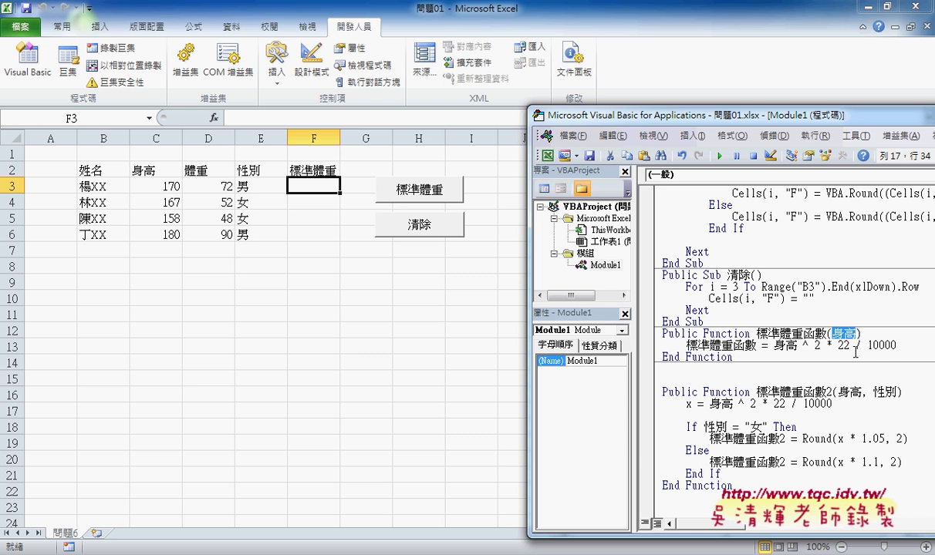
- Highlight both functions' names, the 性別 parameter, the height formula and the 1.05 female factor
click(850, 393)
drag(757, 393, 828, 392)
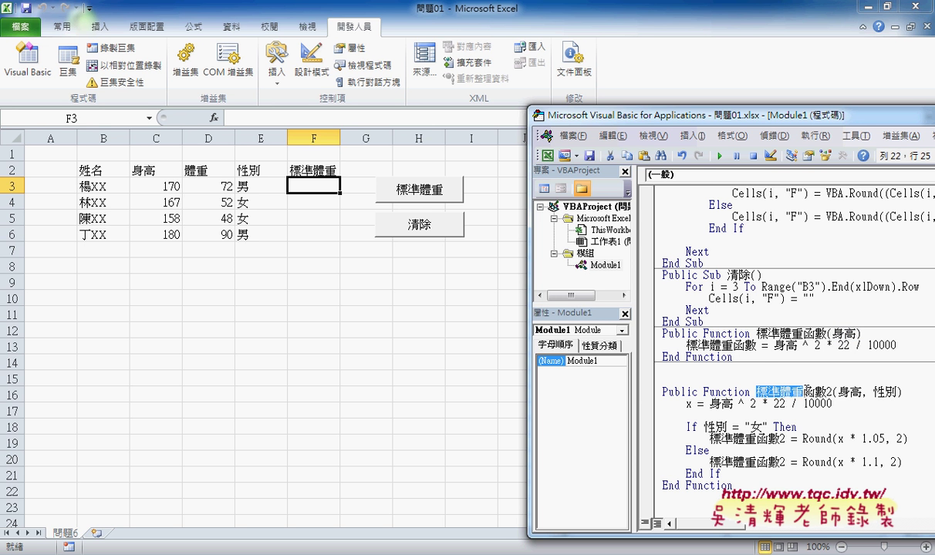
click(828, 392)
drag(896, 393, 858, 392)
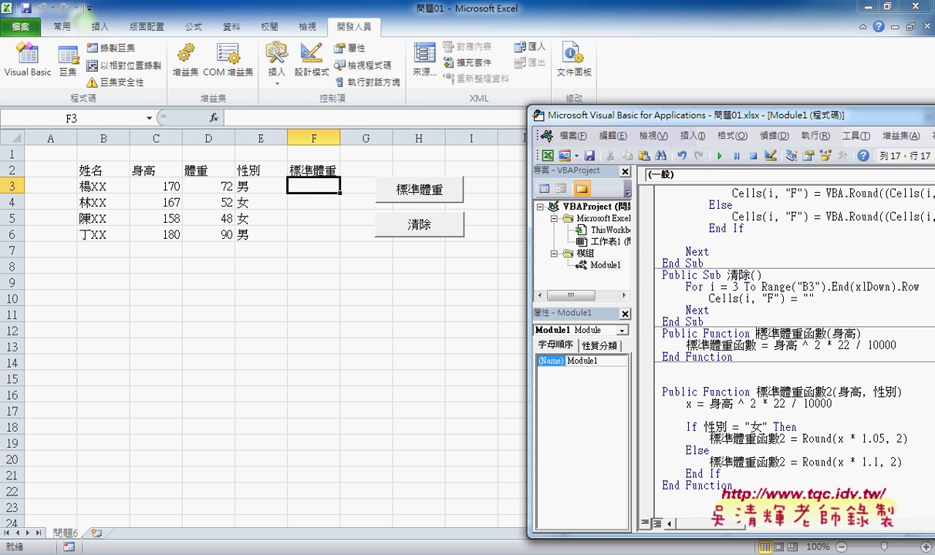
mouse_move(757, 333)
mouse_down()
mouse_move(858, 334)
mouse_move(774, 345)
mouse_up()
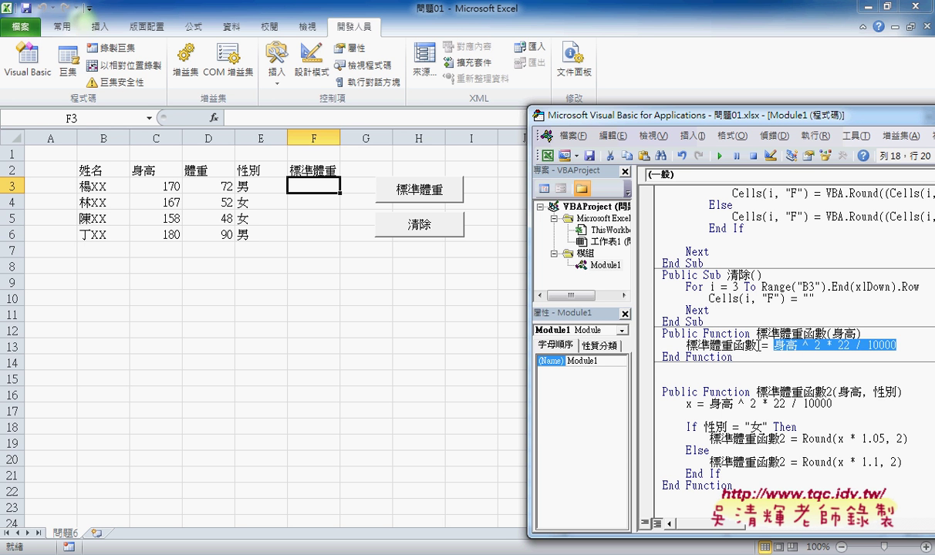
drag(756, 346, 685, 345)
drag(757, 333, 826, 333)
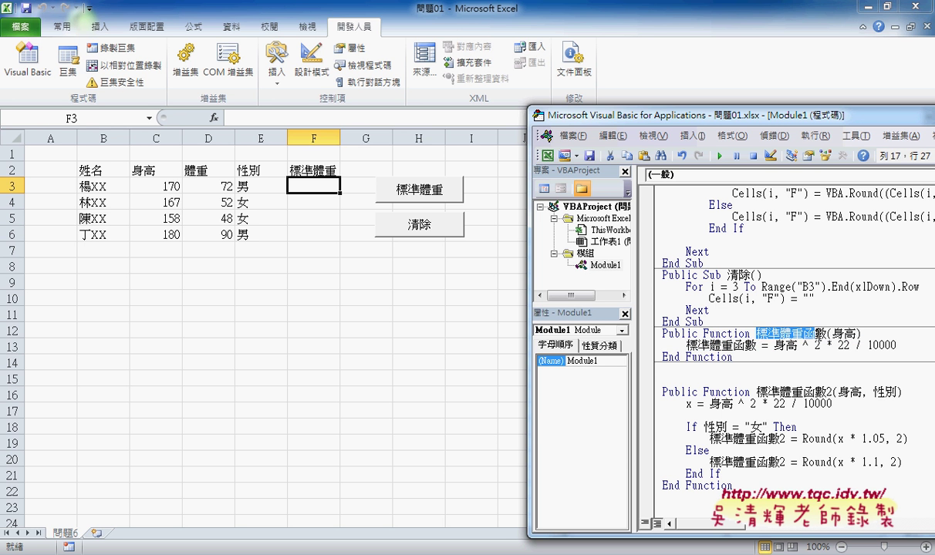
drag(757, 391, 833, 392)
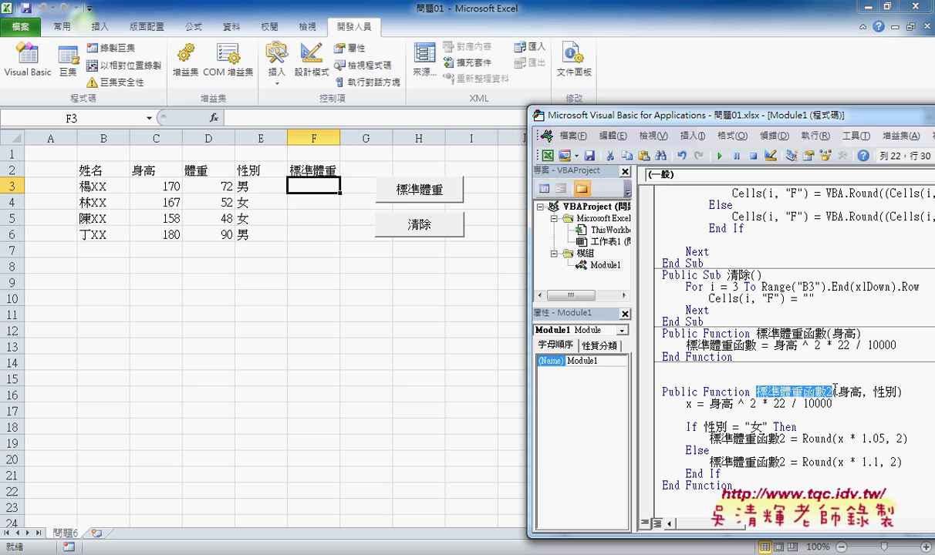
drag(786, 439, 710, 438)
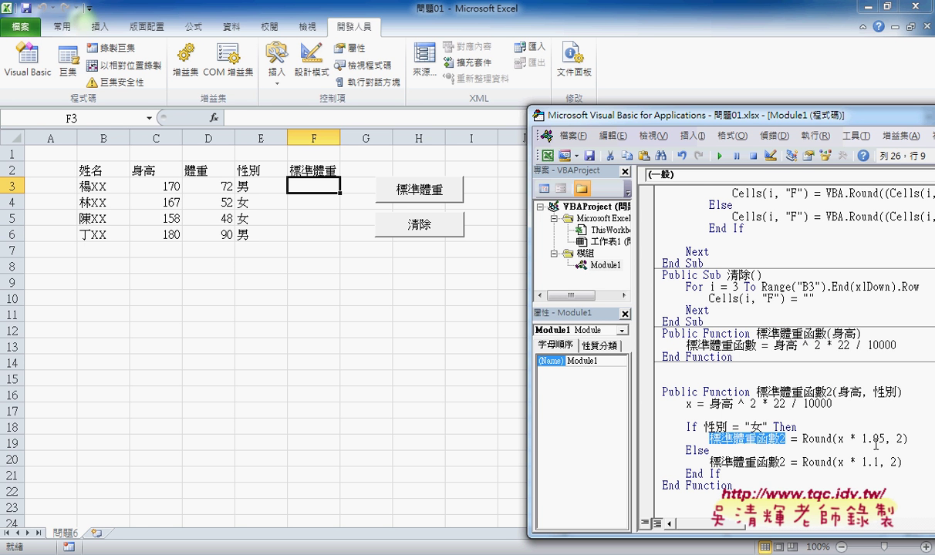
click(874, 439)
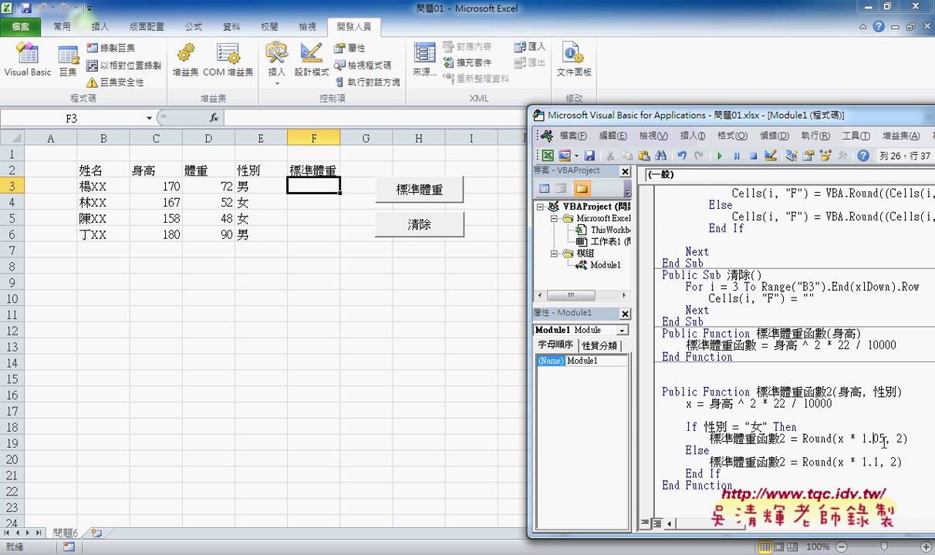
double_click(863, 439)
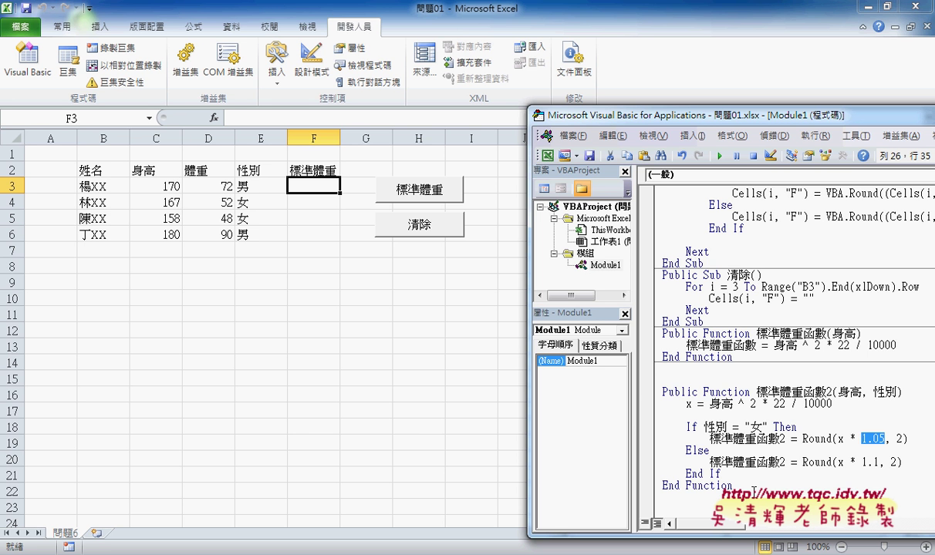
drag(752, 491, 613, 327)
- Select cell F3, open Insert Function, and annotate the 使用者定義 category in the list
click(353, 297)
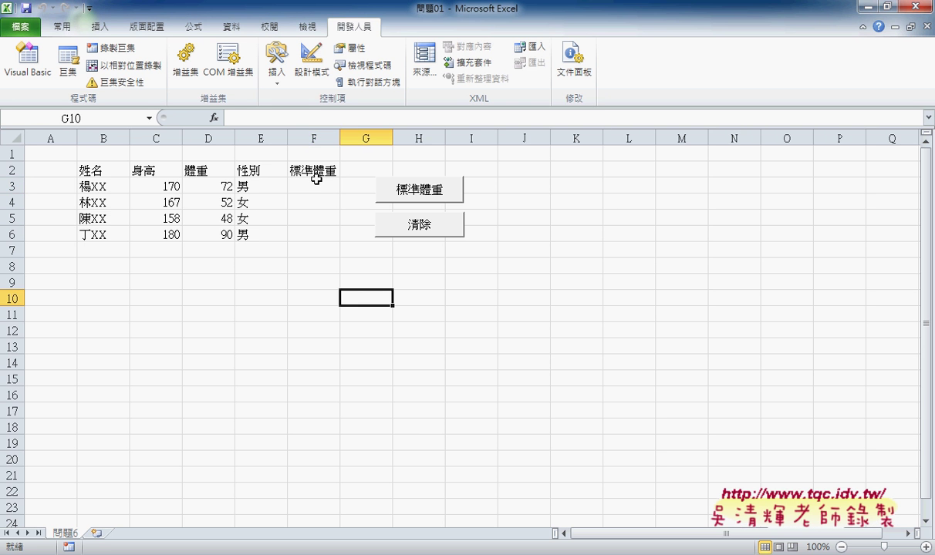
click(316, 184)
click(213, 117)
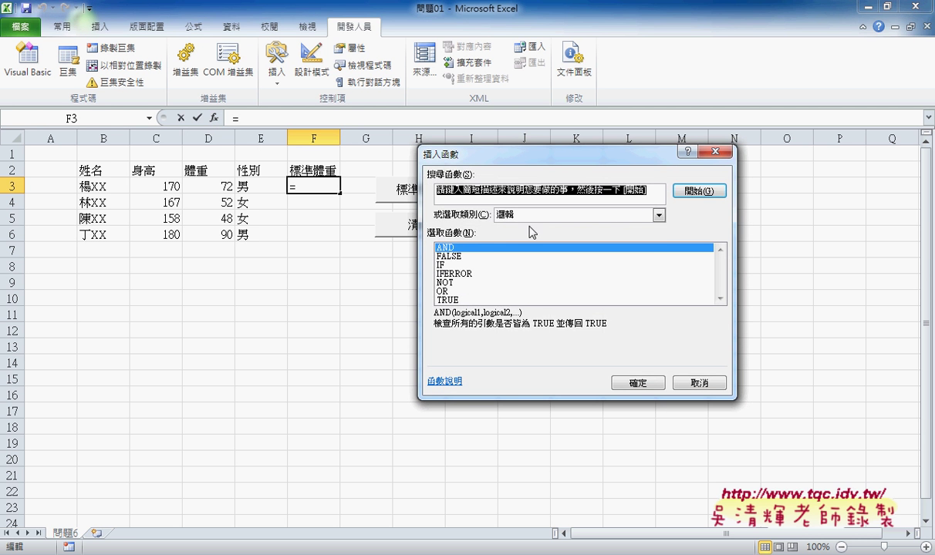
click(659, 216)
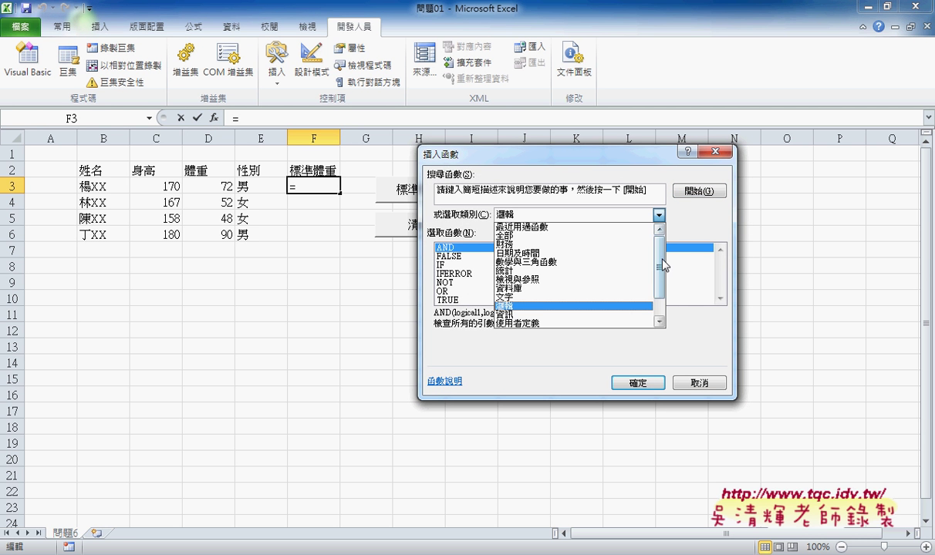
scroll(663, 263, down, 1)
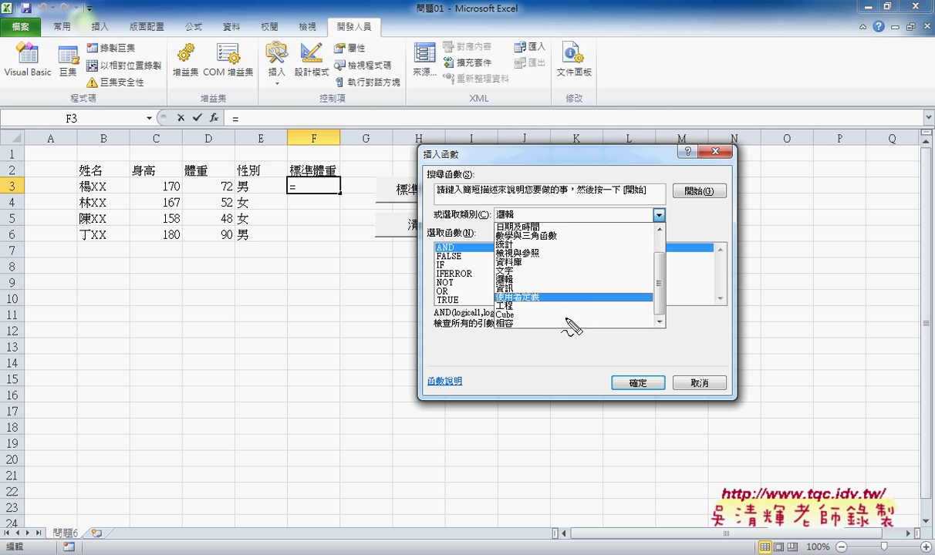
drag(529, 302, 544, 302)
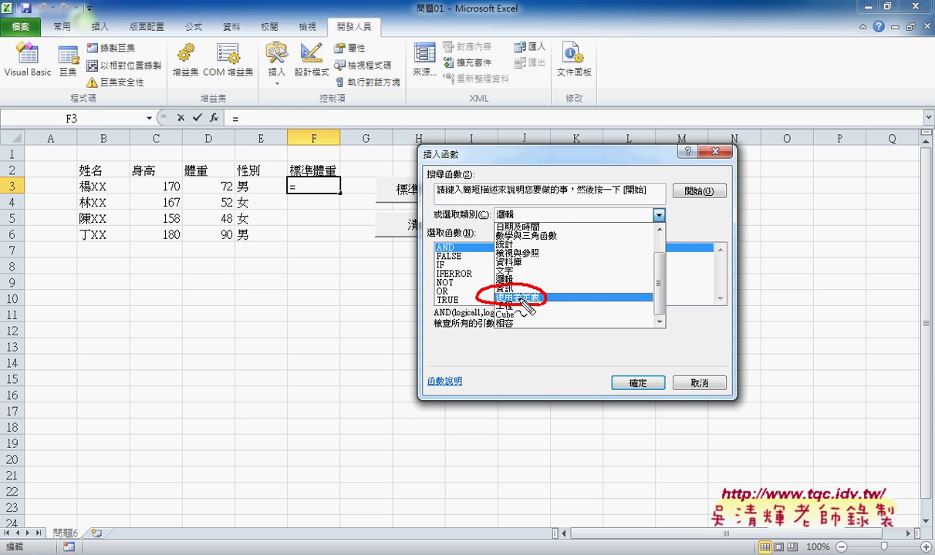
mouse_move(483, 230)
mouse_down()
mouse_move(503, 264)
mouse_move(488, 271)
mouse_up()
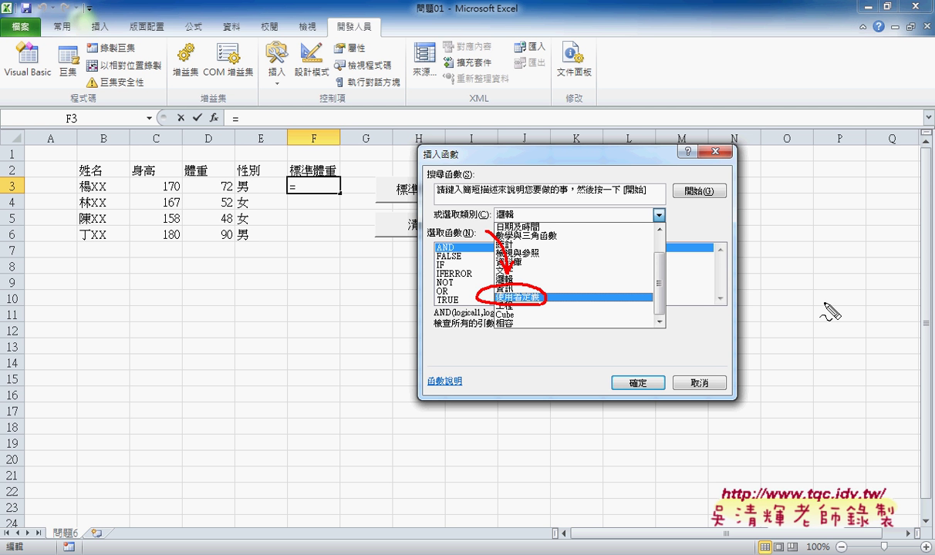
key(Escape)
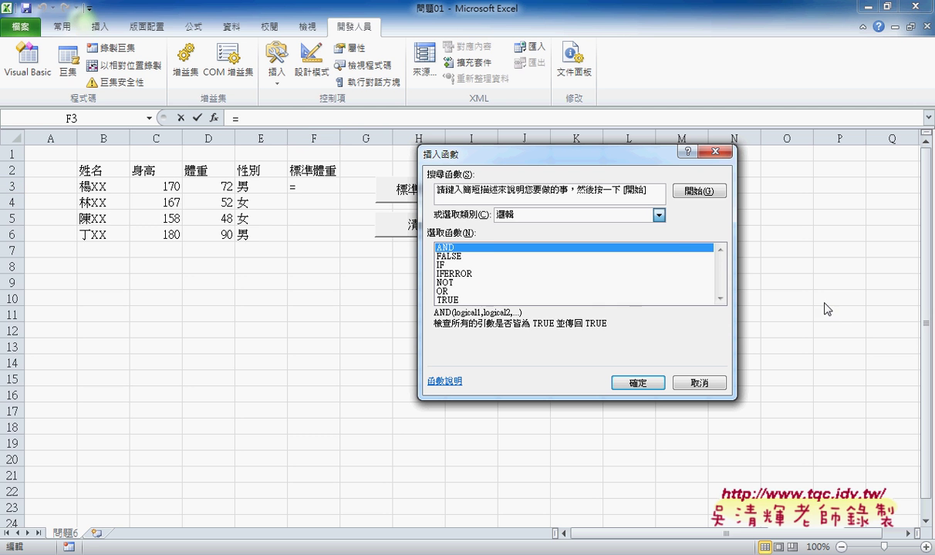
- Filter to 使用者定義 functions and confirm 標準體重函數2 for F3
click(658, 215)
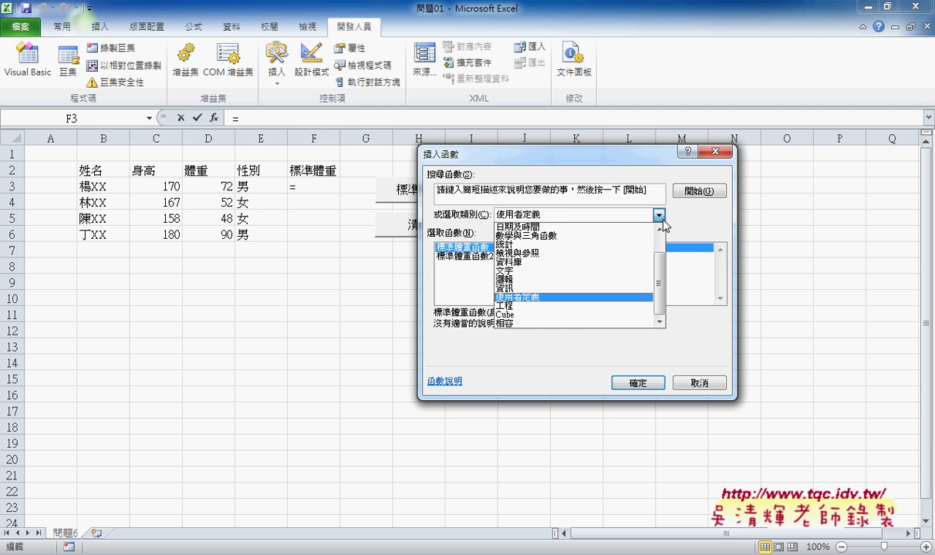
click(590, 298)
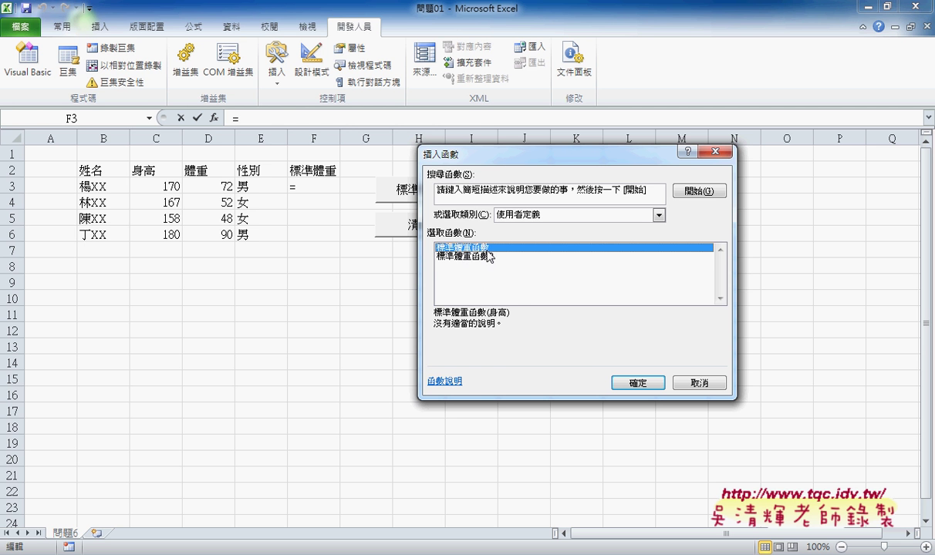
click(489, 257)
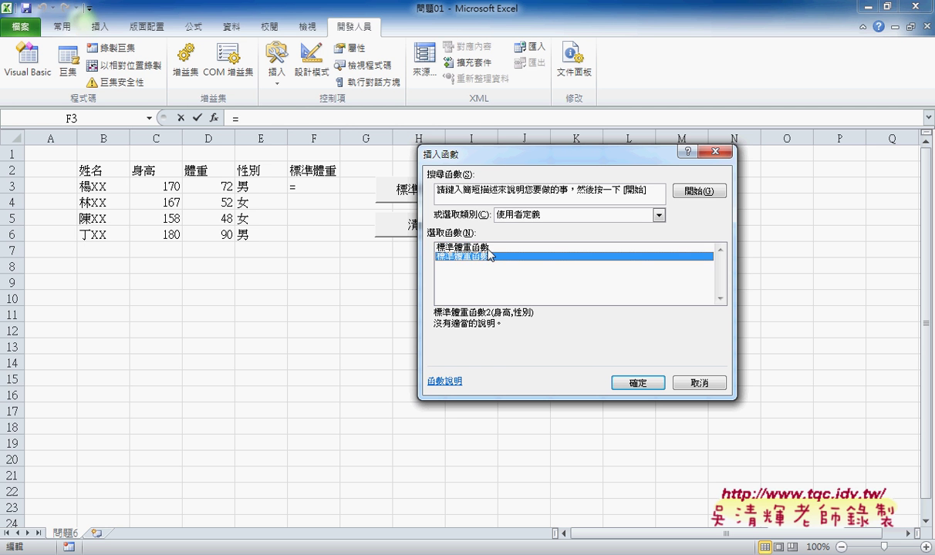
click(486, 247)
click(489, 257)
drag(567, 168, 610, 136)
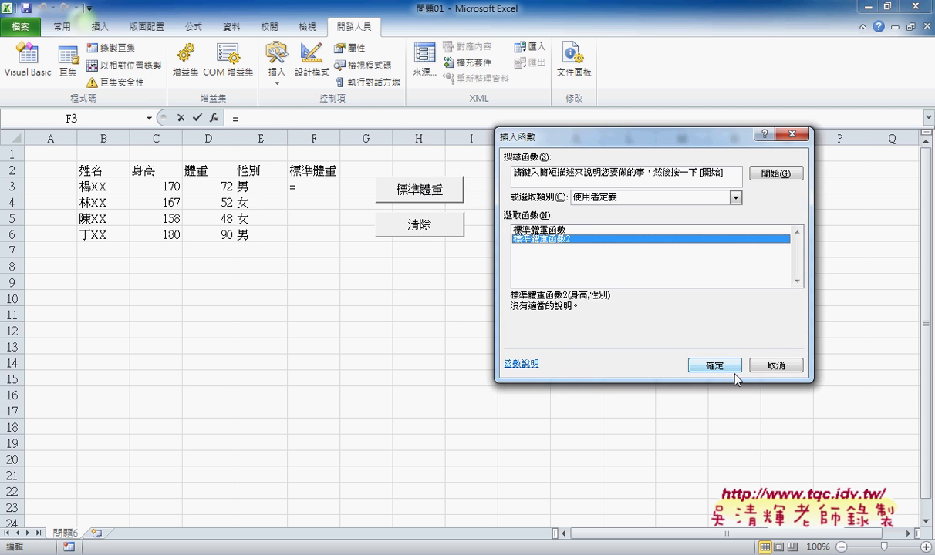
click(679, 349)
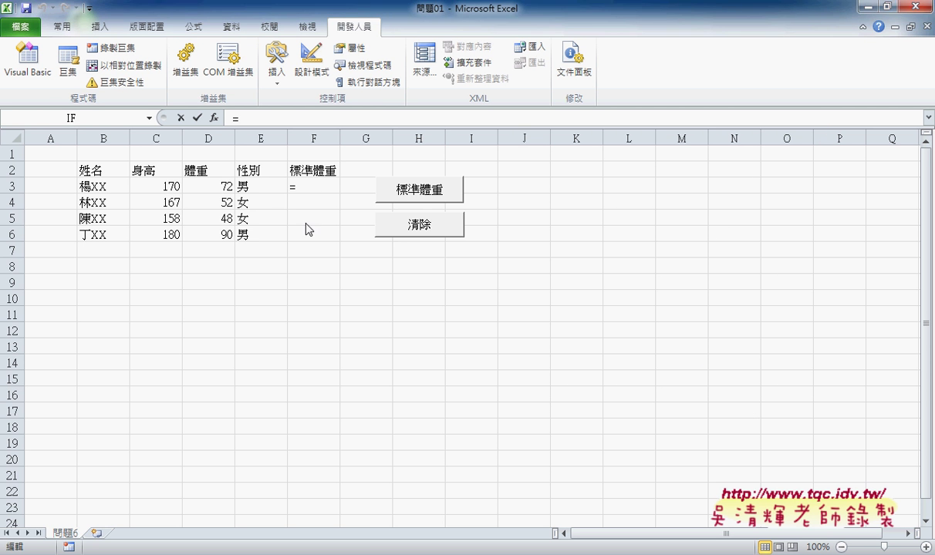
- Pass C3 as 身高 and E3 as 性別 to 標準體重函數2, so F3 shows 69.94
mouse_move(201, 554)
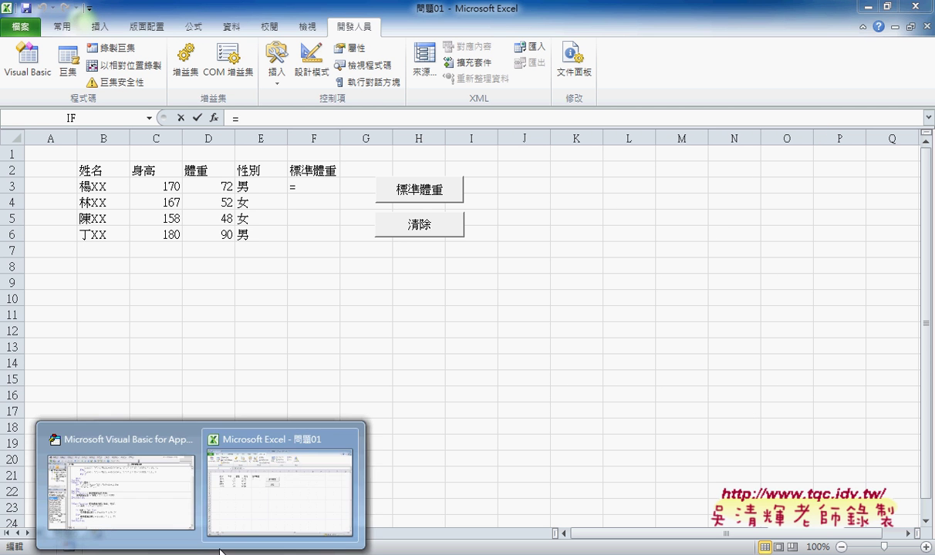
click(258, 510)
drag(563, 176, 186, 256)
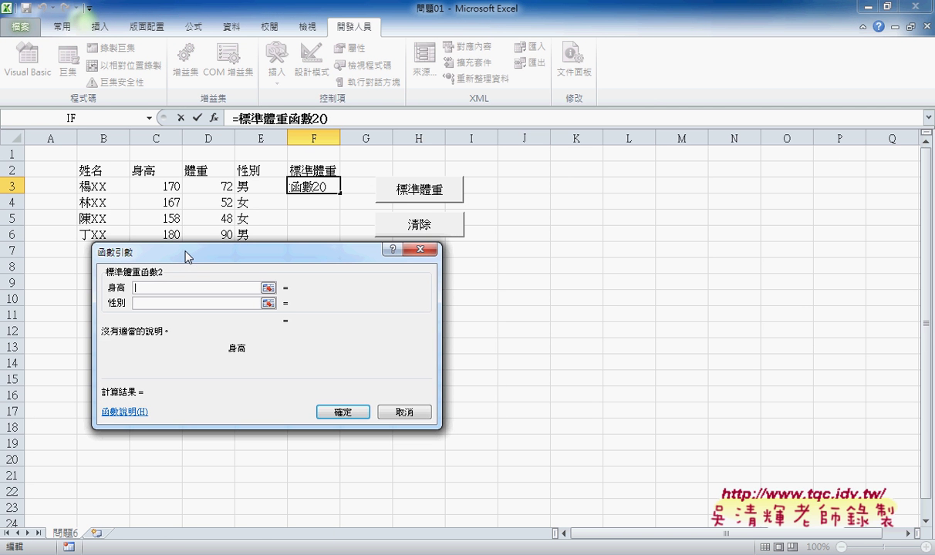
click(151, 188)
key(Tab)
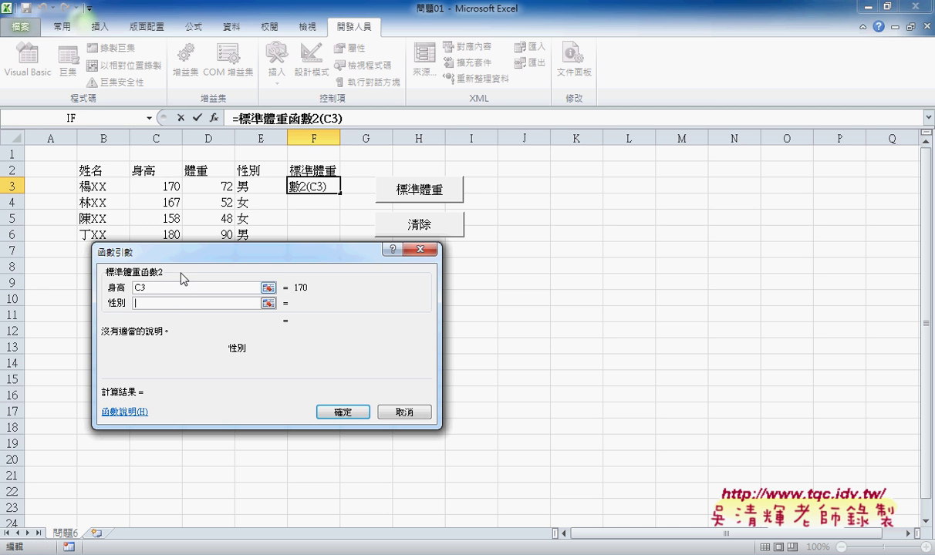
click(250, 191)
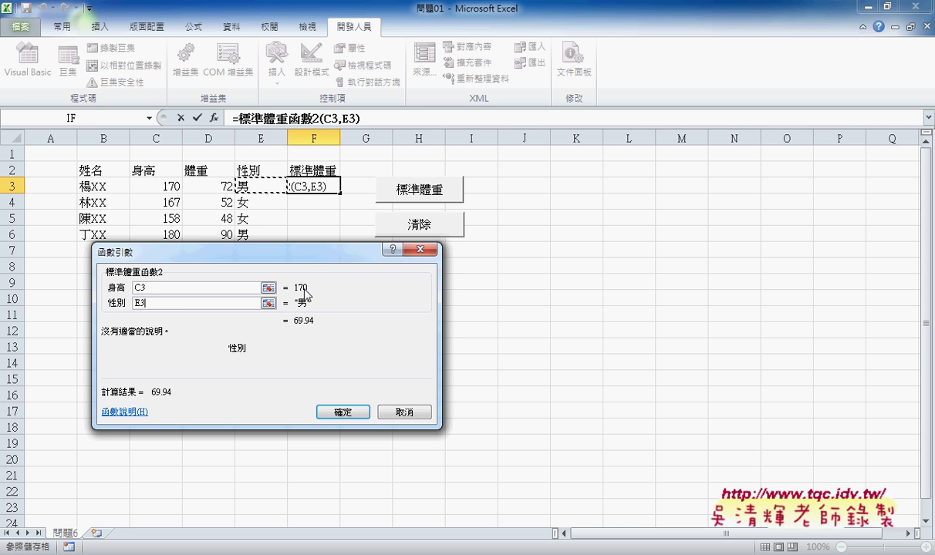
drag(340, 255, 685, 179)
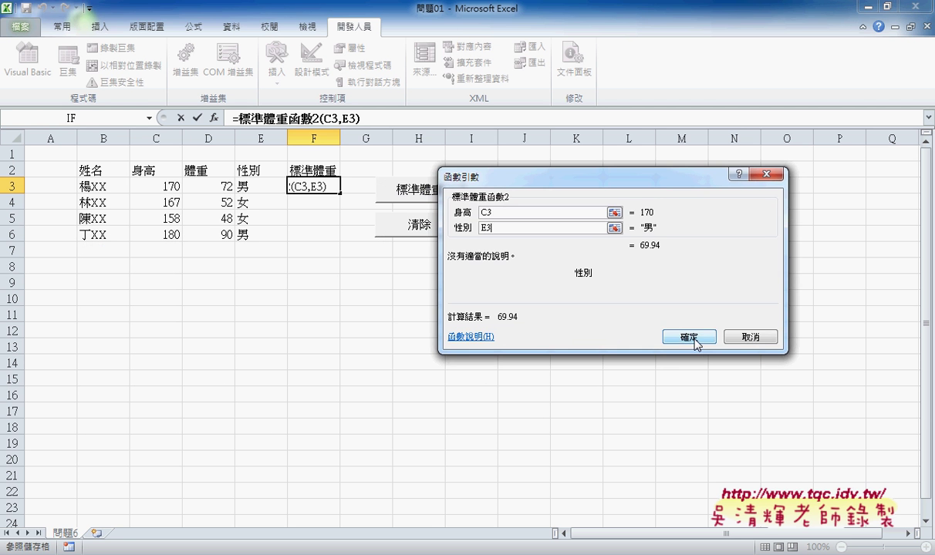
click(693, 343)
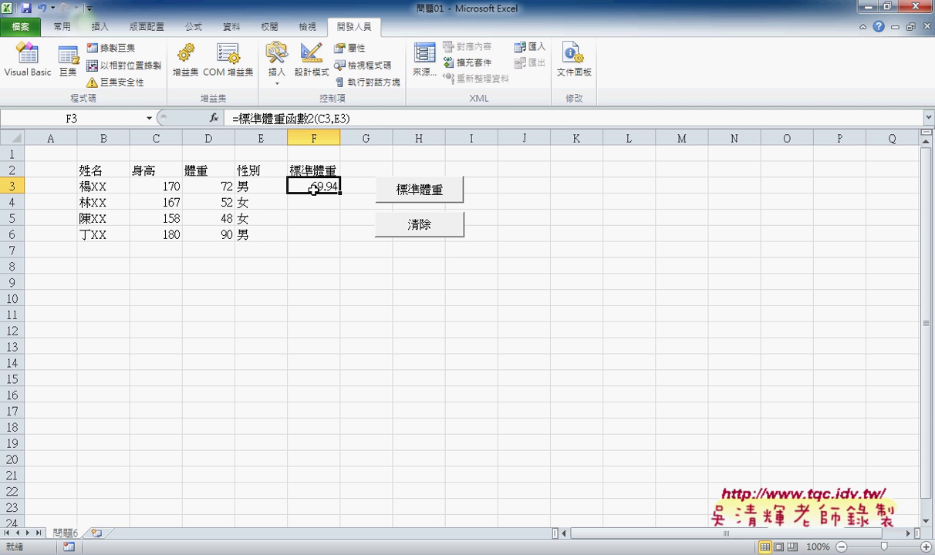
- Copy F3's formula down to F6, giving 64.42, 57.67 and 78.41 below 69.94
drag(339, 193, 340, 242)
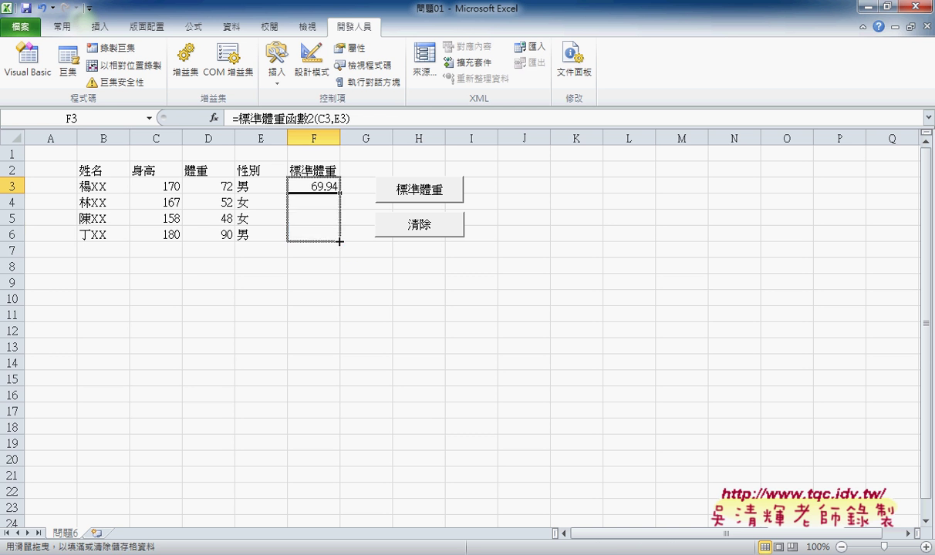